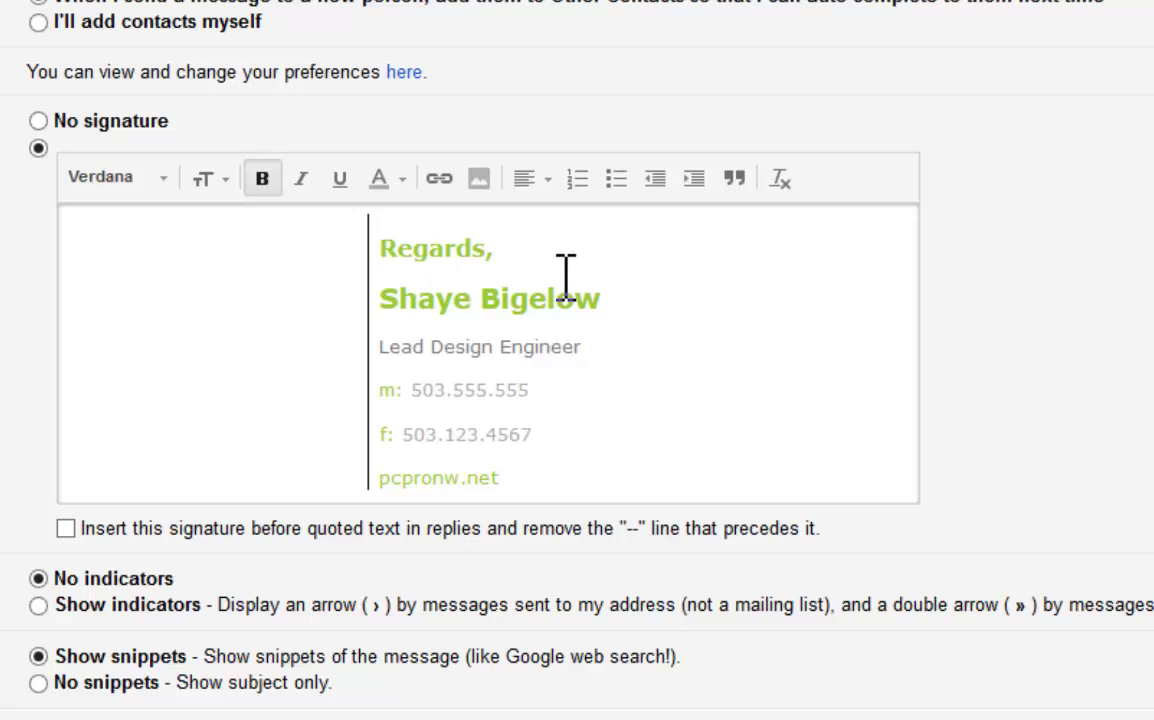
Step: Close up the gaps between "Regards,", the sender's name and the job title in the signature so they sit on consecutive lines
key(Delete)
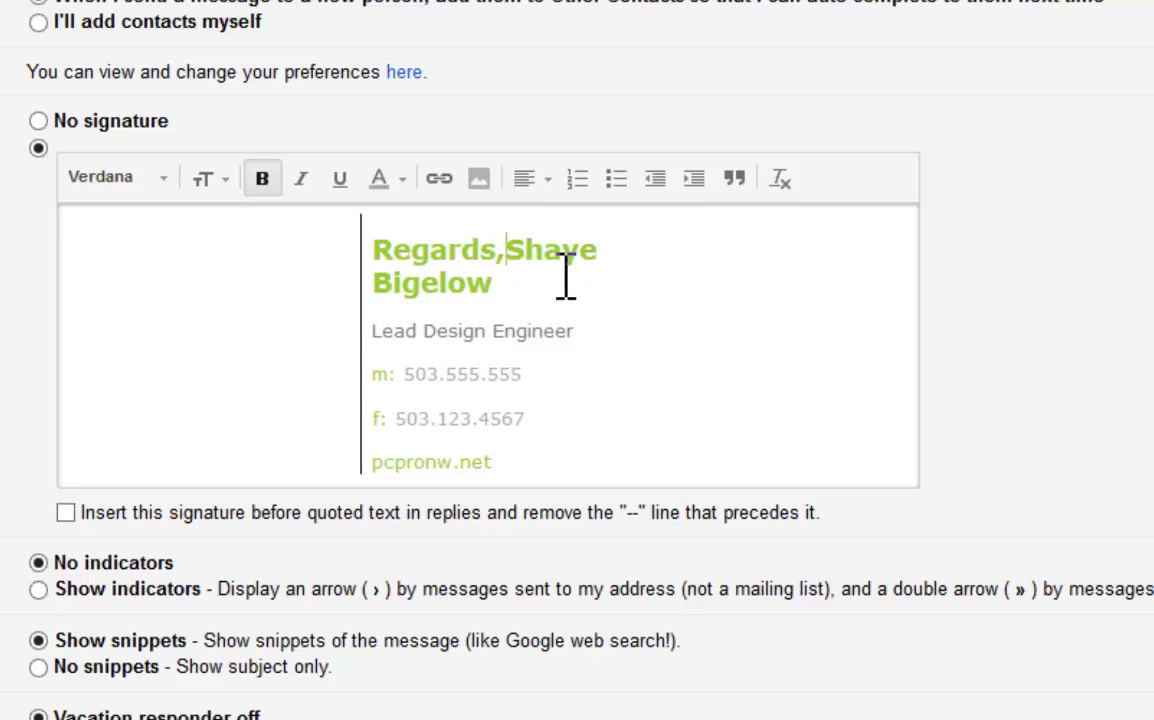
key(Return)
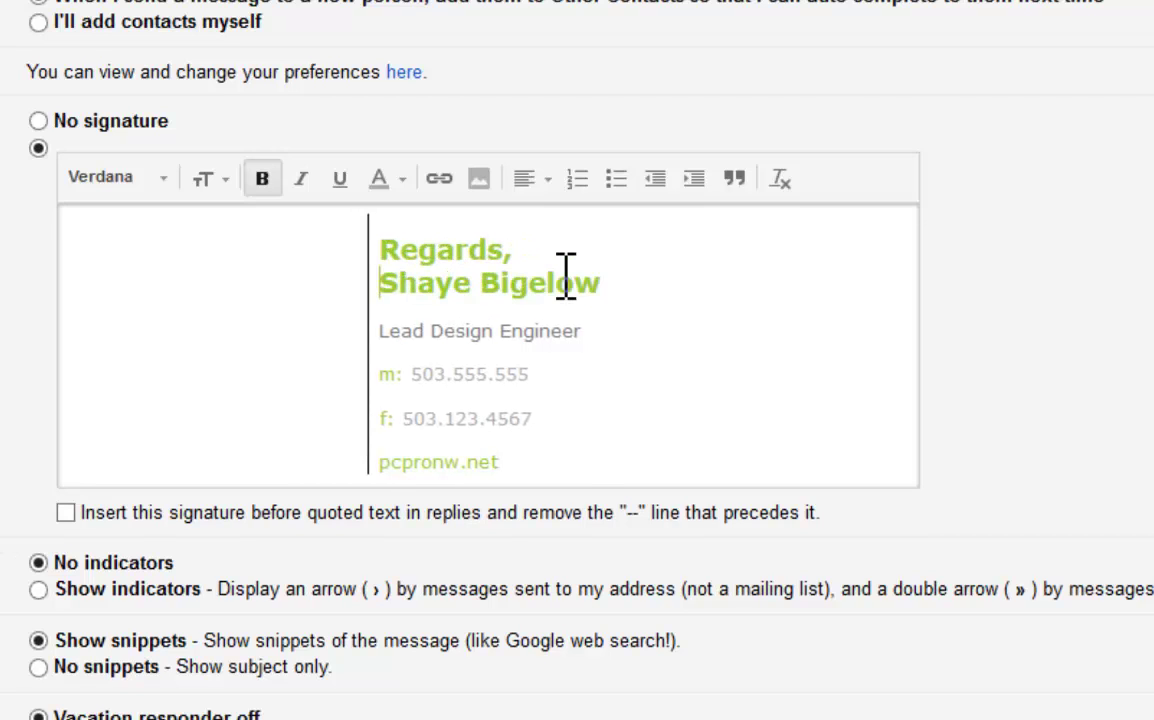
click(626, 321)
click(635, 300)
click(637, 285)
key(Delete)
key(shift+Return)
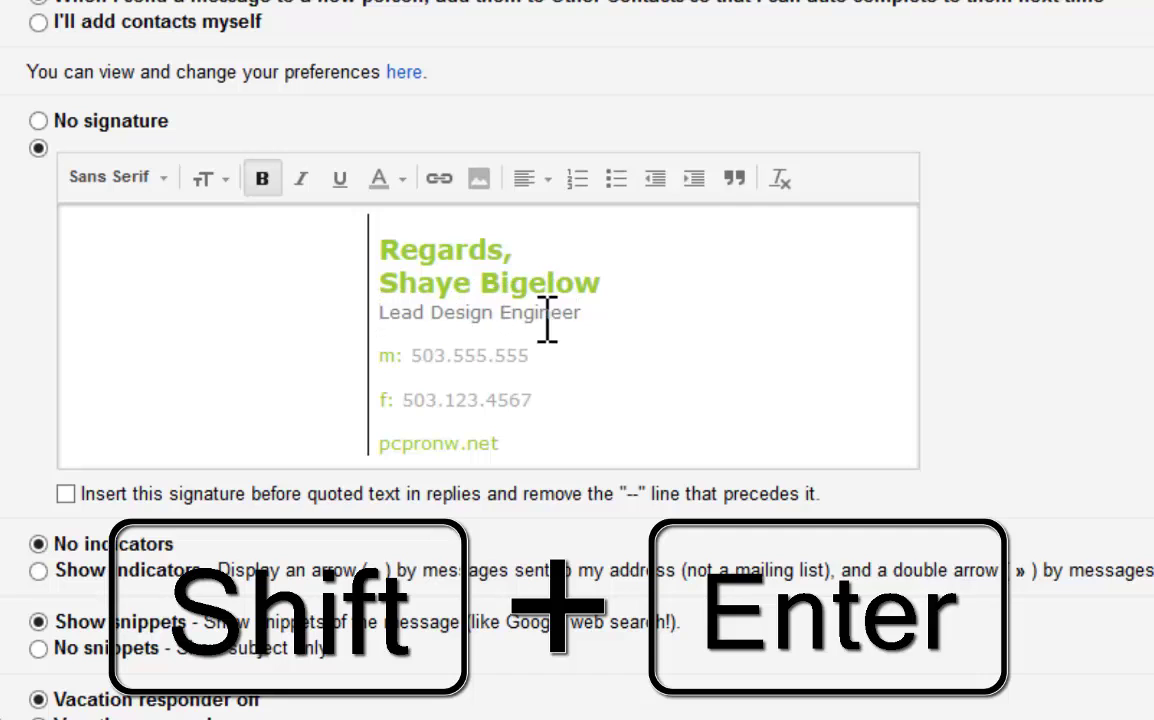
Step: Replace the paragraph gap between the signature's "m:" and "f:" lines with a single line break
click(559, 356)
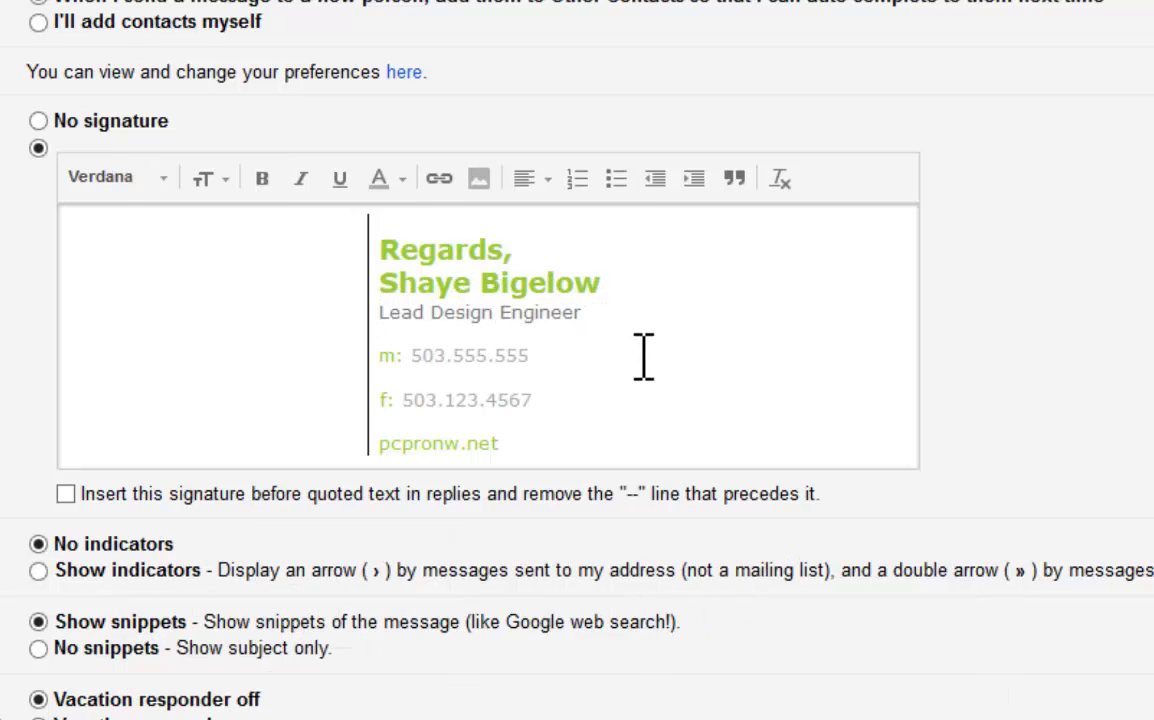
key(Delete)
key(shift+Return)
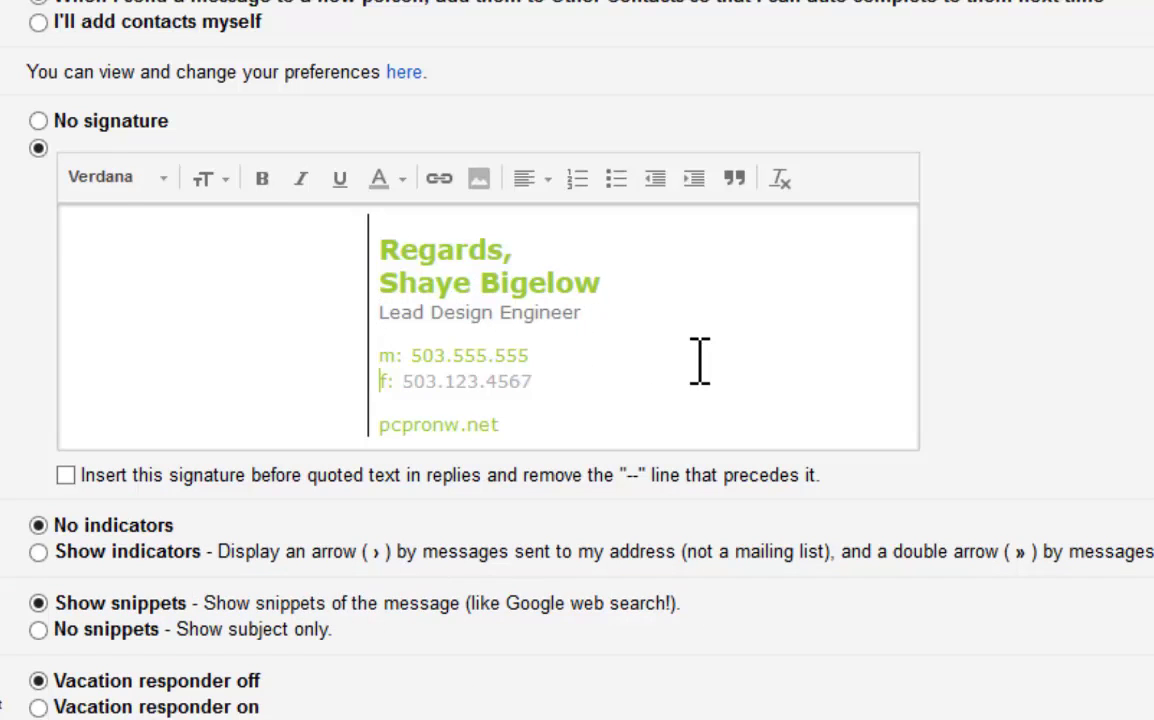
Step: Set the text color of the mobile and fax numbers in the signature to the same medium gray
click(546, 360)
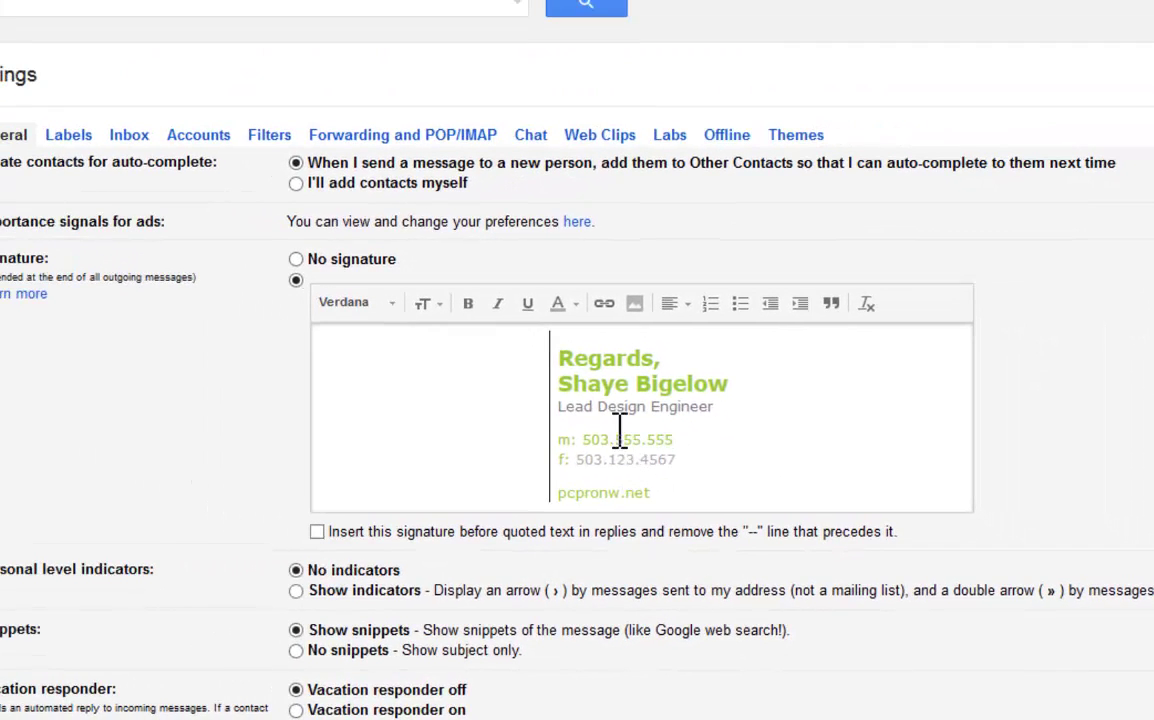
drag(658, 448, 592, 440)
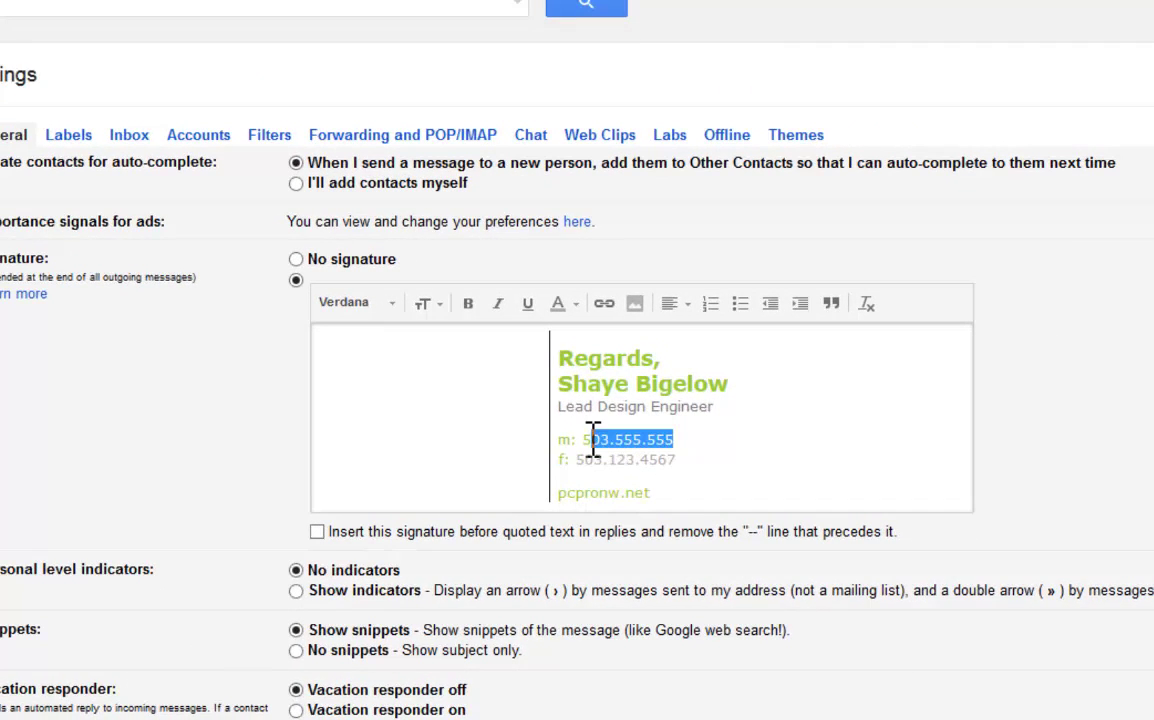
click(578, 305)
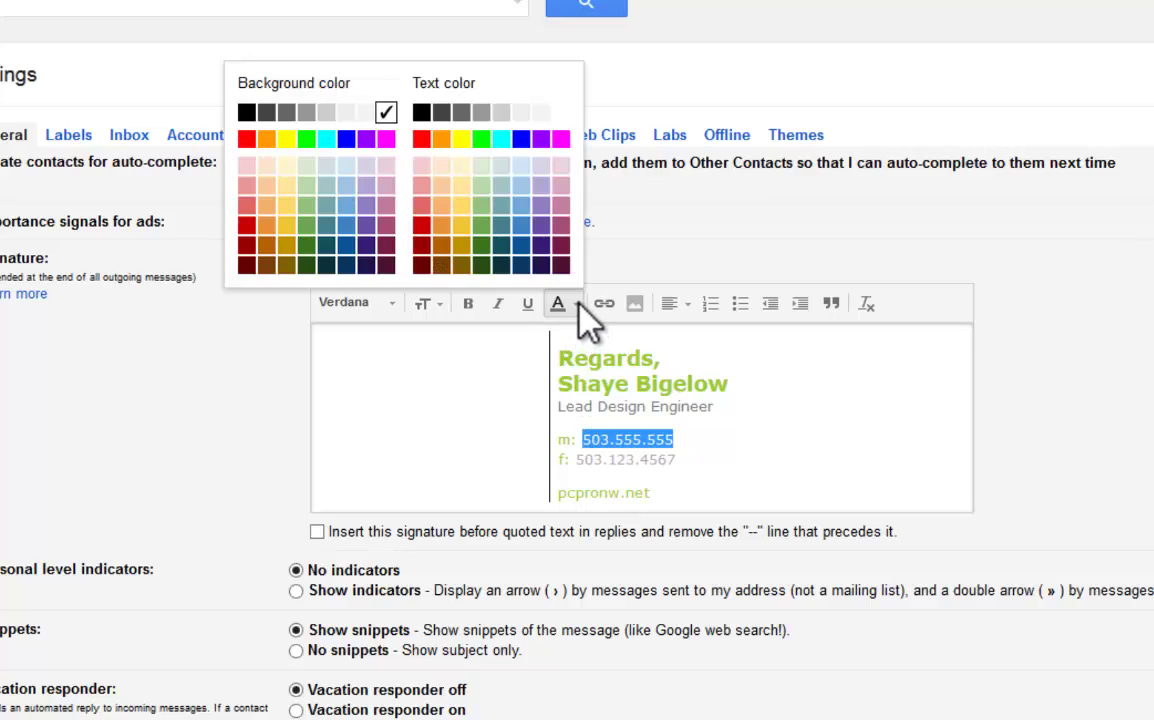
click(483, 116)
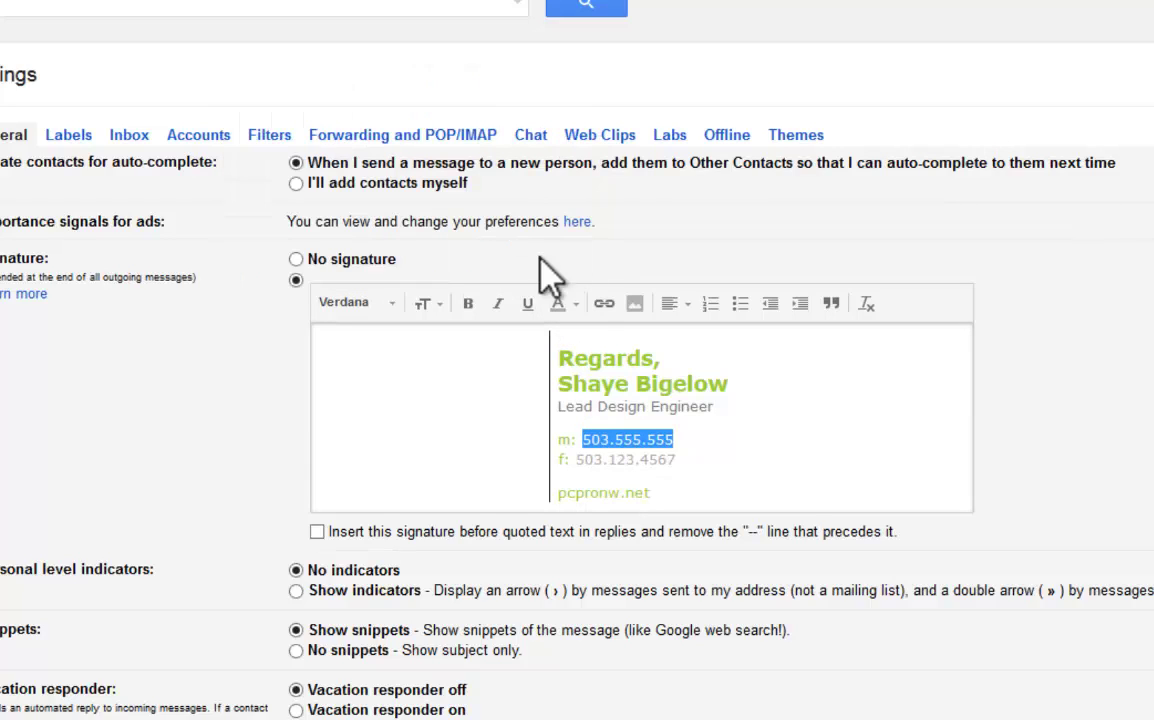
click(677, 442)
drag(685, 458, 586, 462)
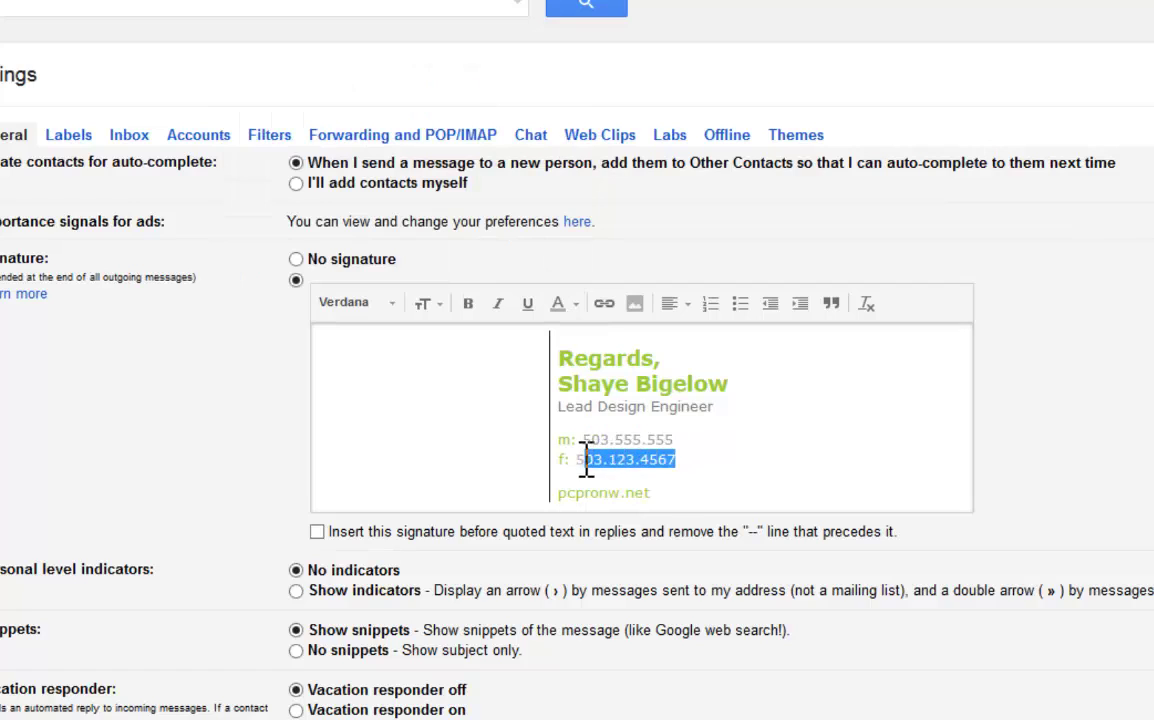
click(560, 304)
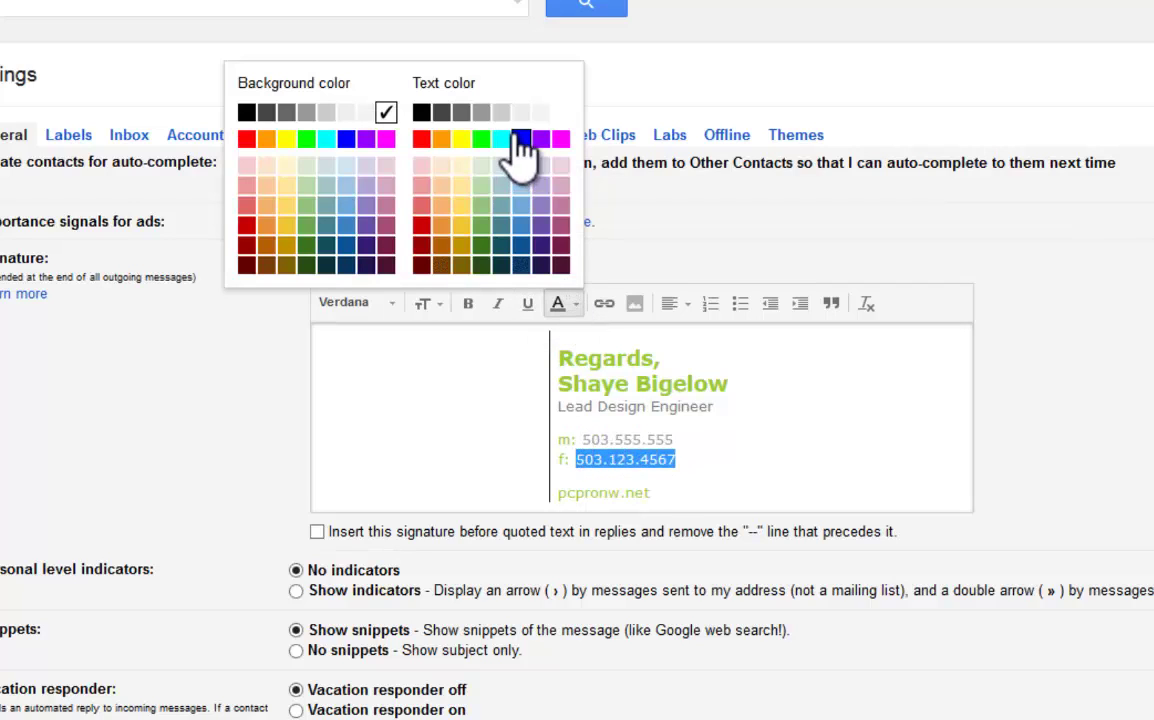
click(481, 113)
Step: Set the text color of the "Lead Design Engineer" line to a darker gray than the phone numbers
click(722, 406)
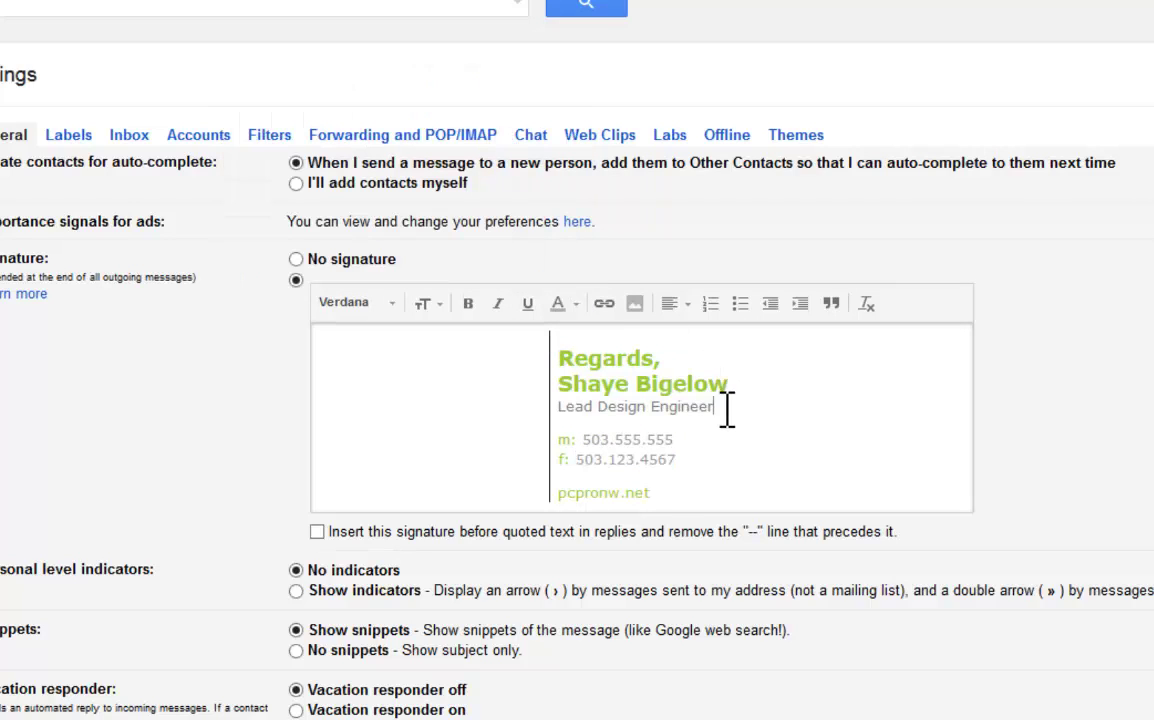
drag(712, 410, 551, 407)
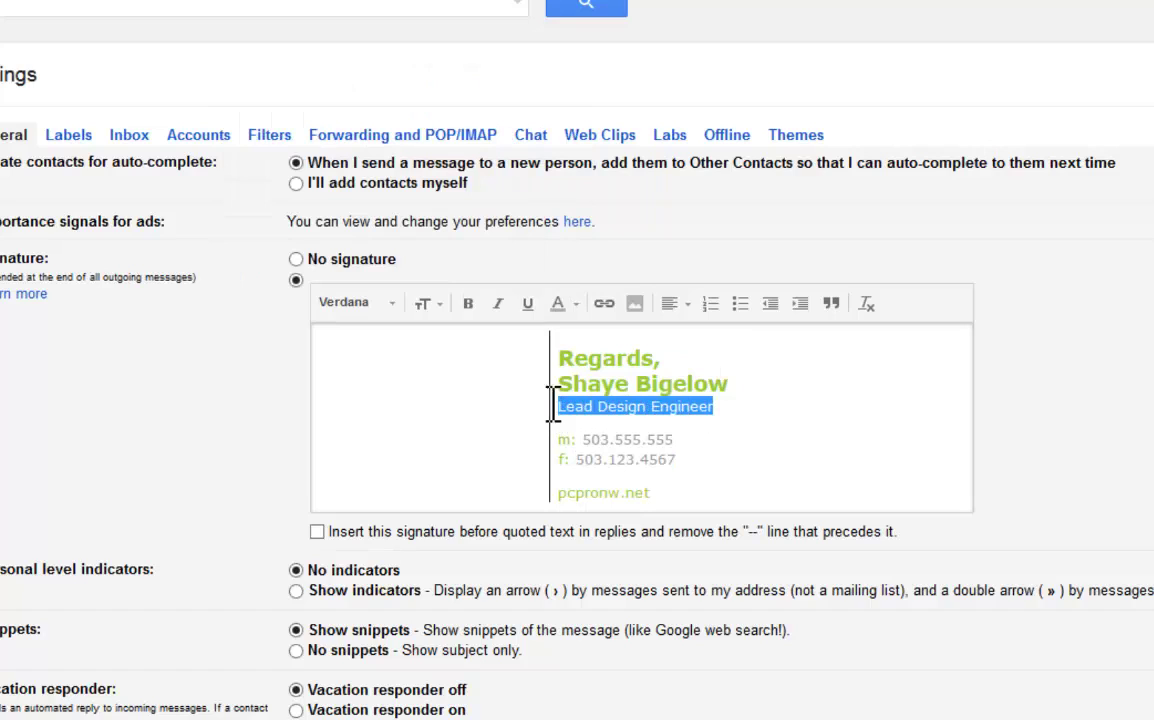
click(576, 299)
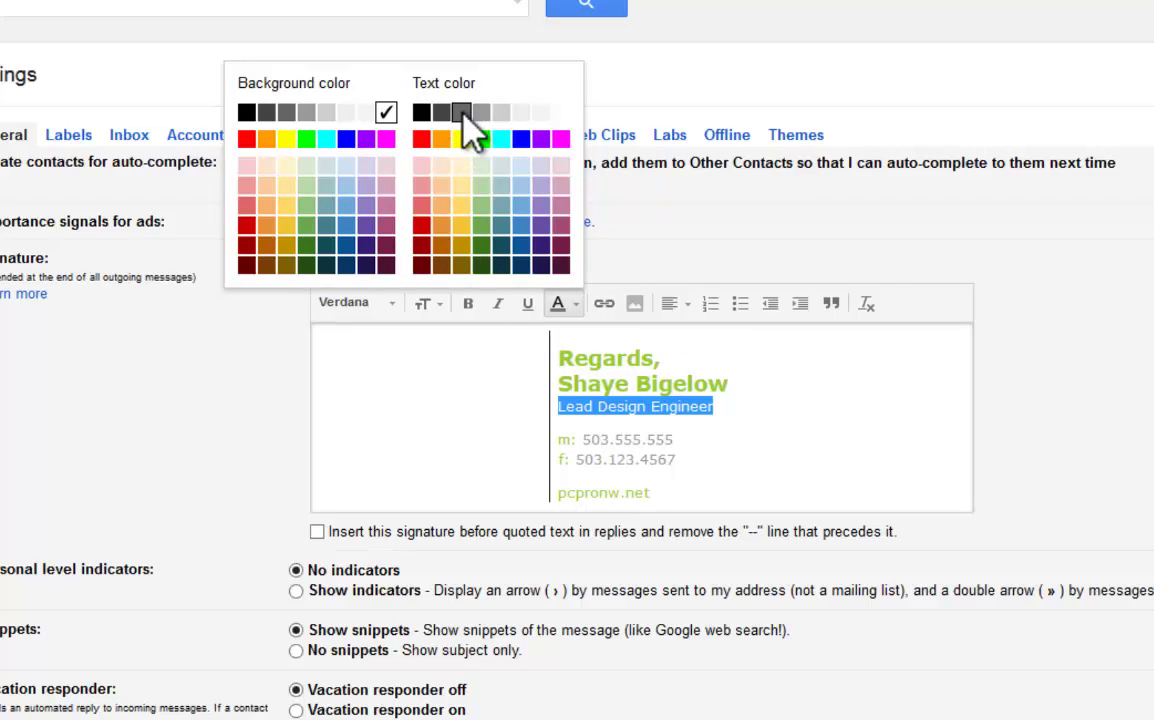
click(468, 112)
click(730, 410)
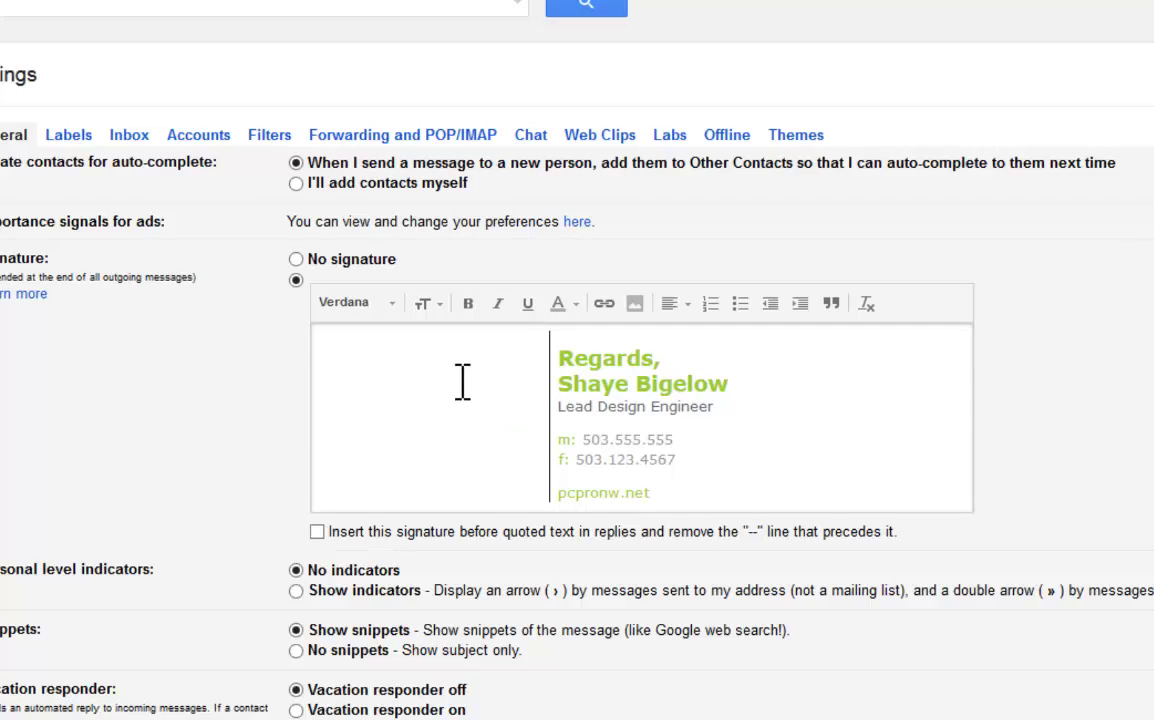
Step: Place the cursor in the signature's empty left cell and copy the logo's image location from the pcpronw.net website
click(394, 418)
click(404, 418)
click(403, 405)
click(397, 366)
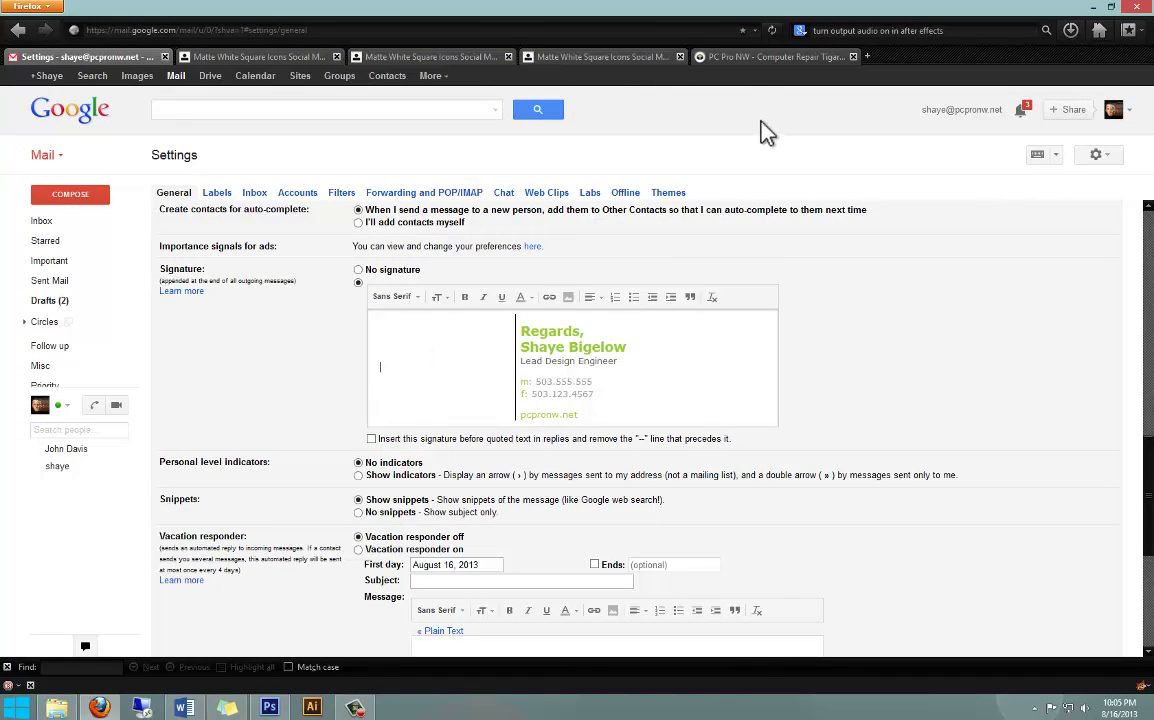
click(748, 60)
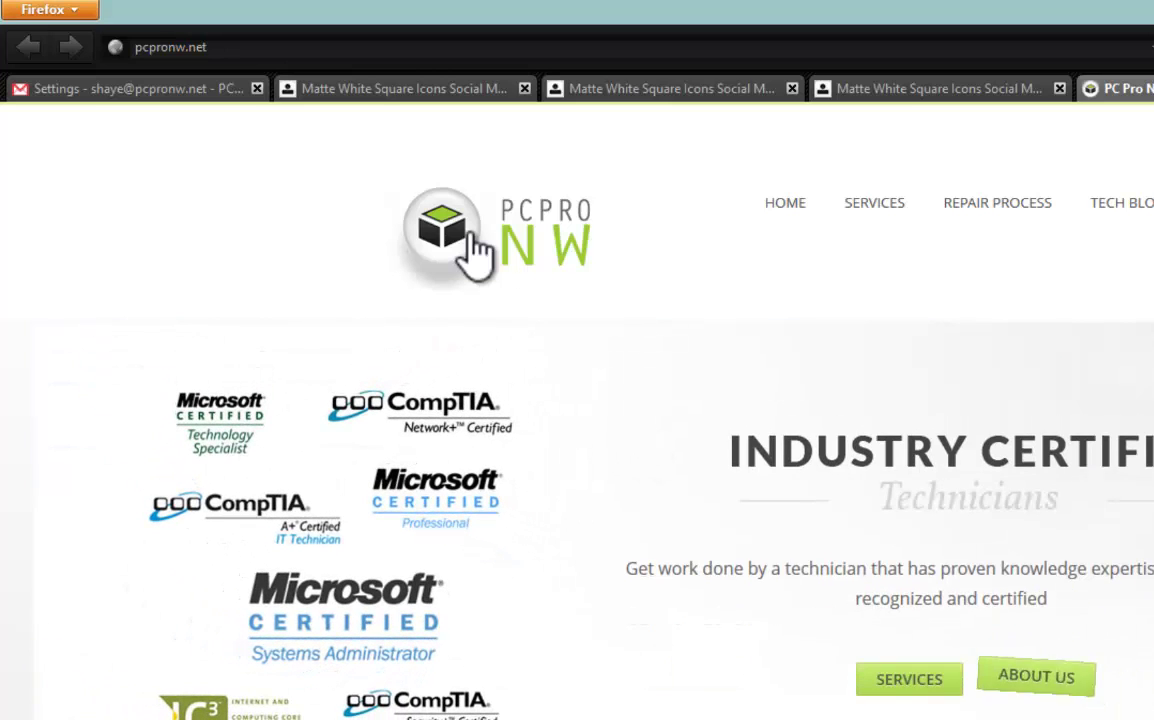
right_click(472, 234)
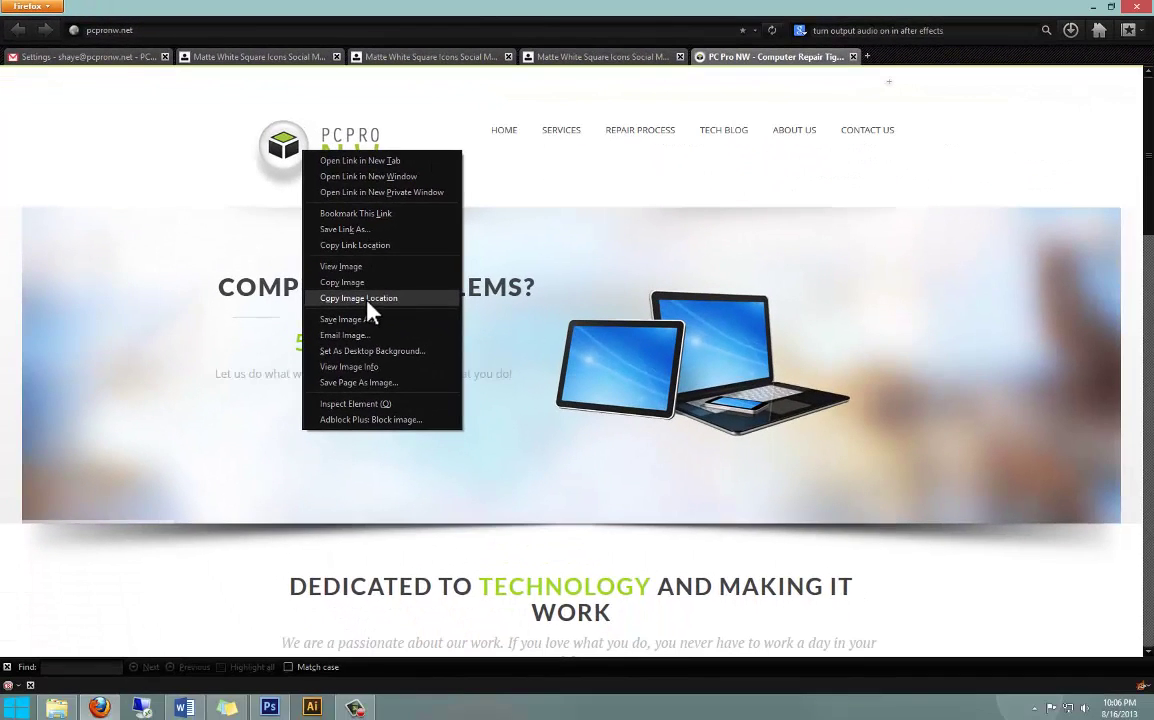
click(367, 300)
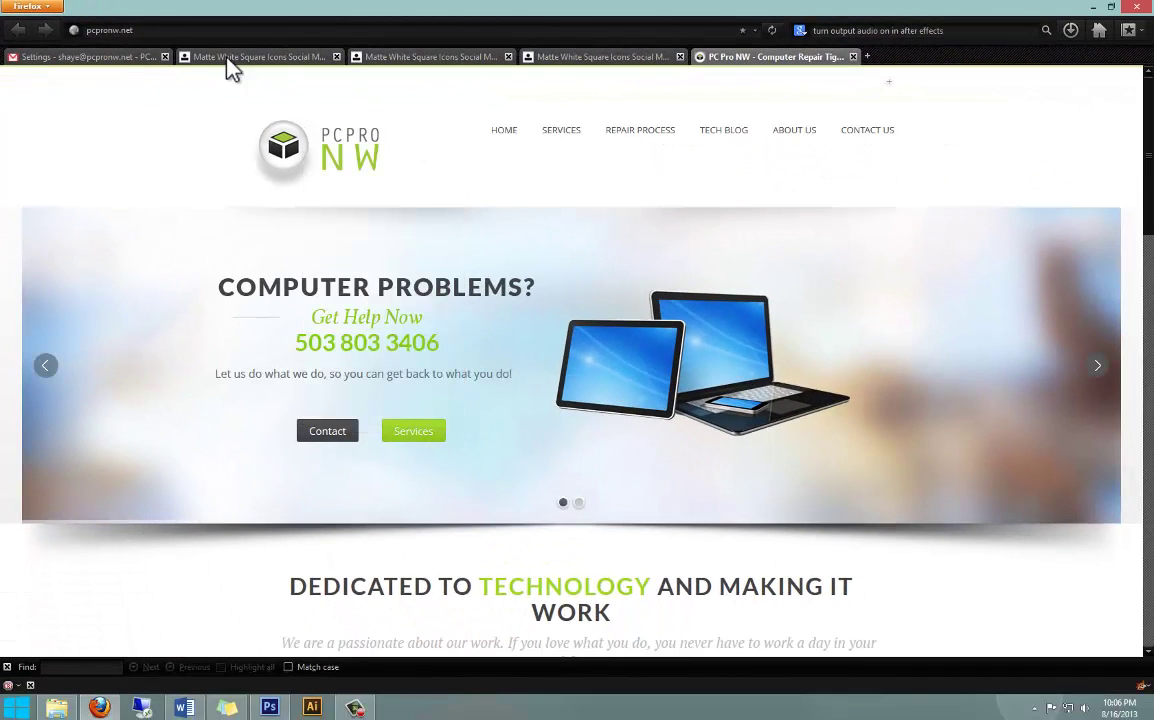
Step: Return to the Gmail signature and insert the PC Pro NW logo in the left cell from the copied image URL
click(95, 56)
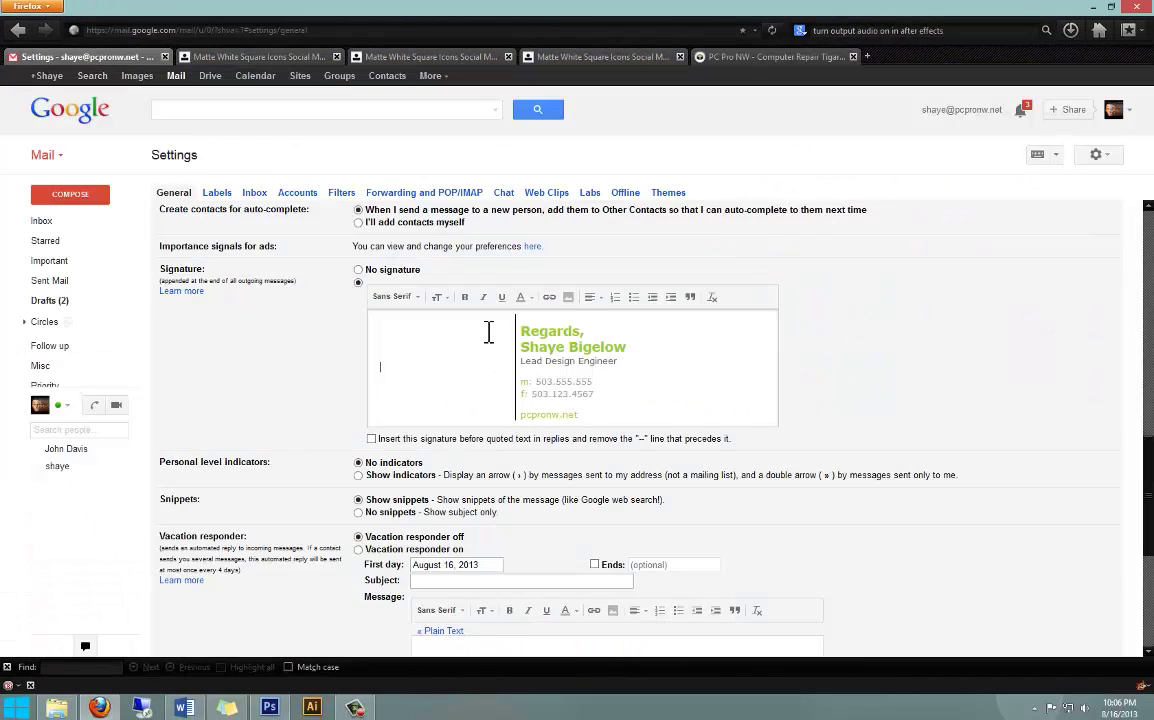
click(568, 298)
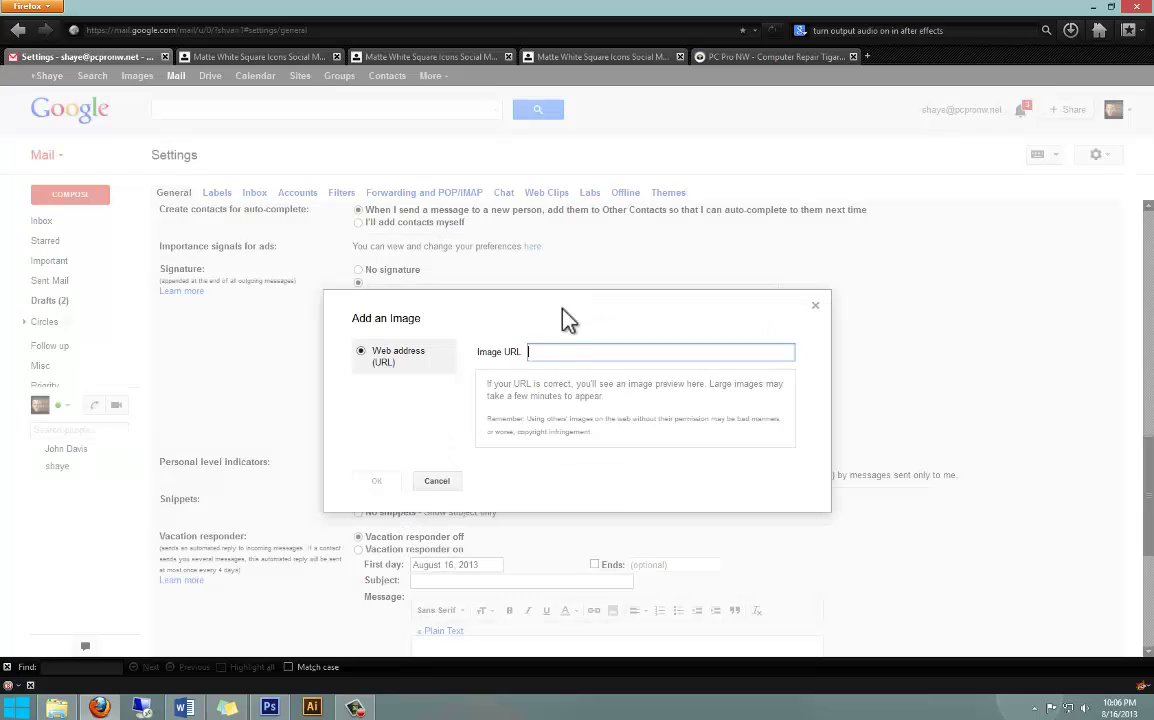
key(ctrl+v)
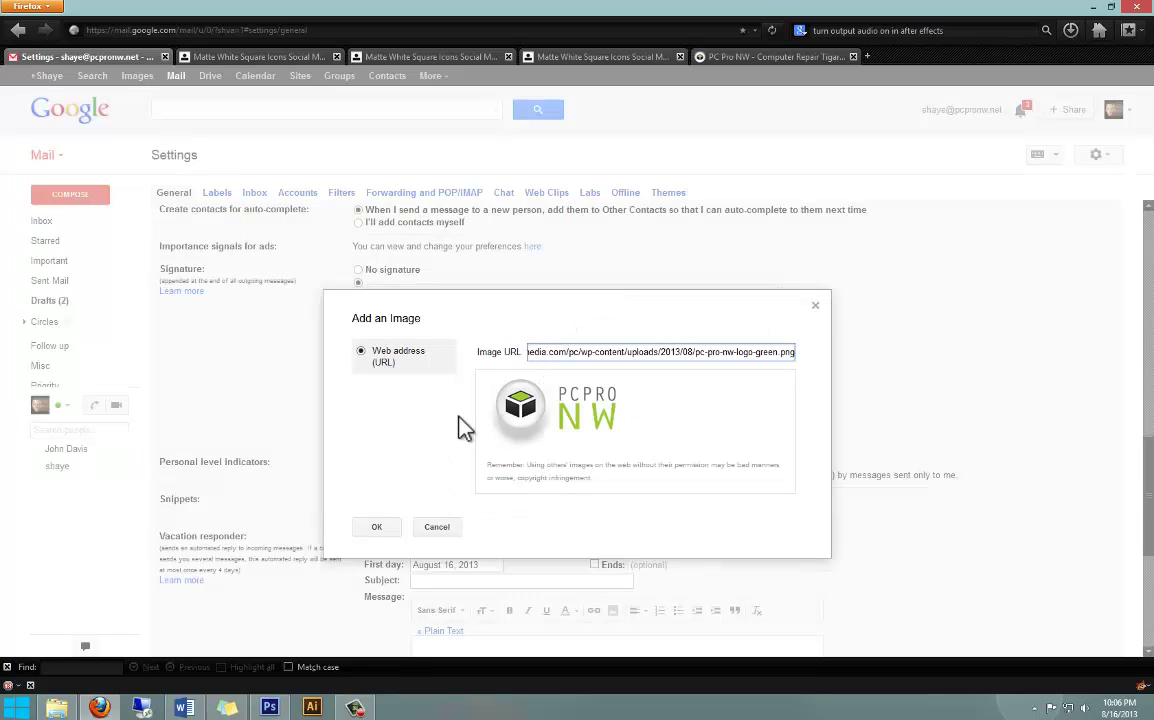
click(385, 526)
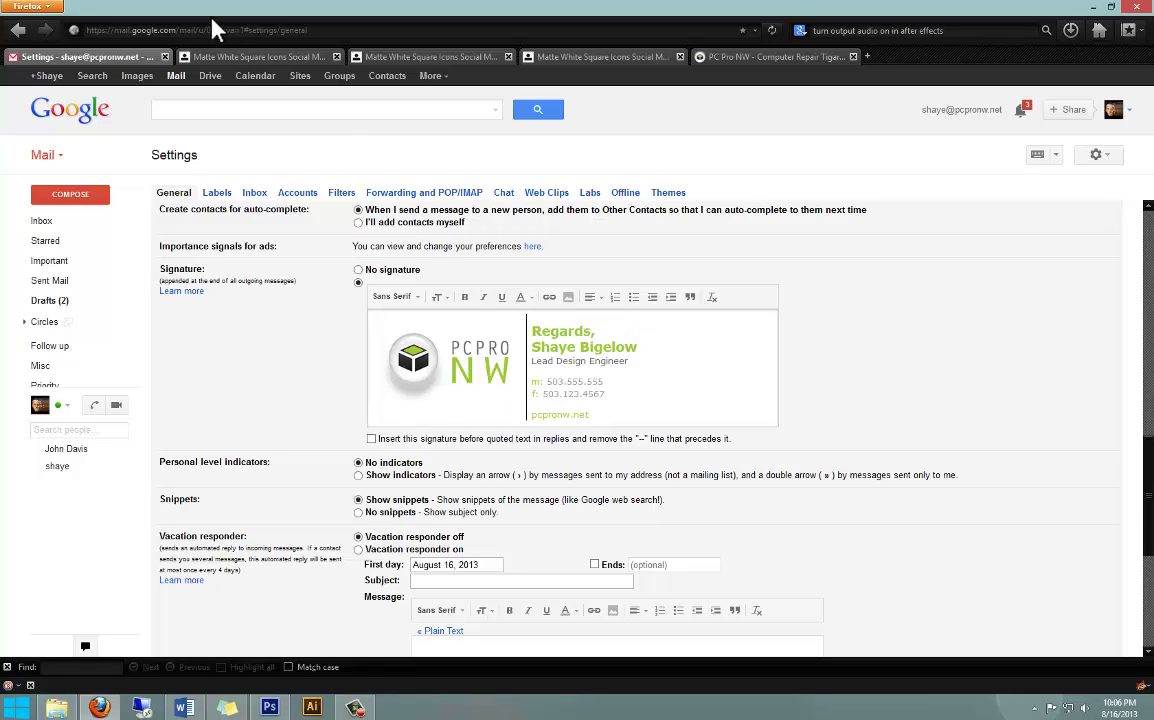
Step: Browse the Matte White Square social media icons and copy the image location of the dark square Facebook icon
click(244, 58)
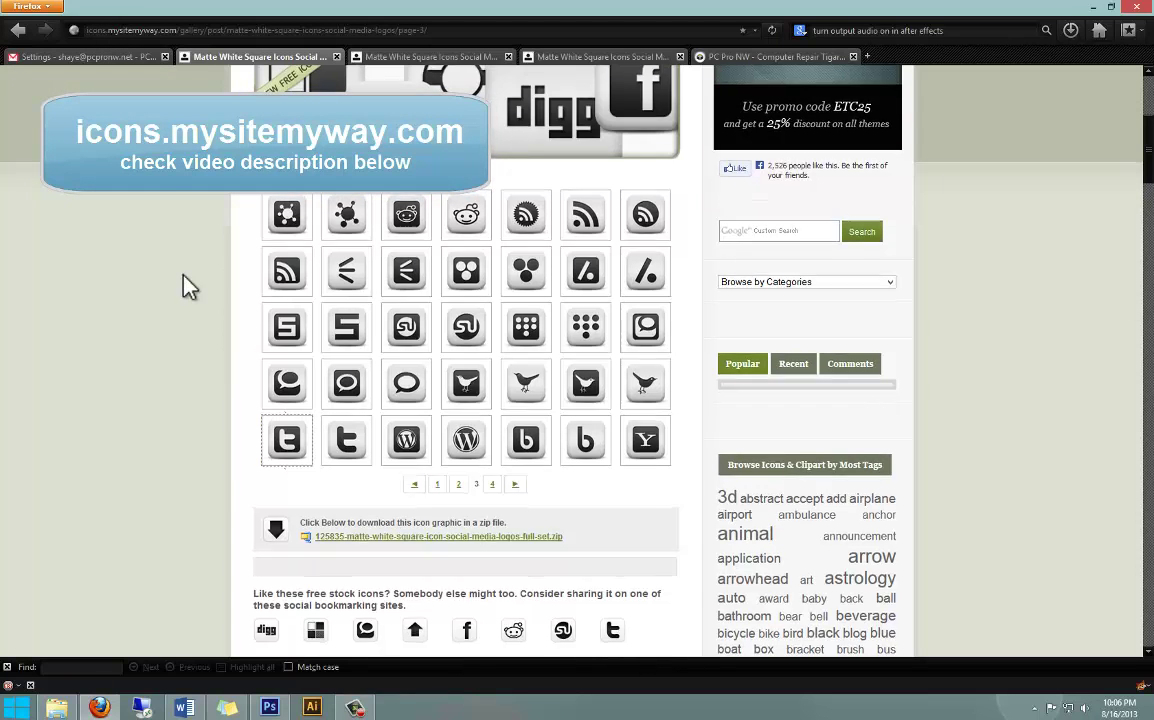
scroll(185, 285, up, 5)
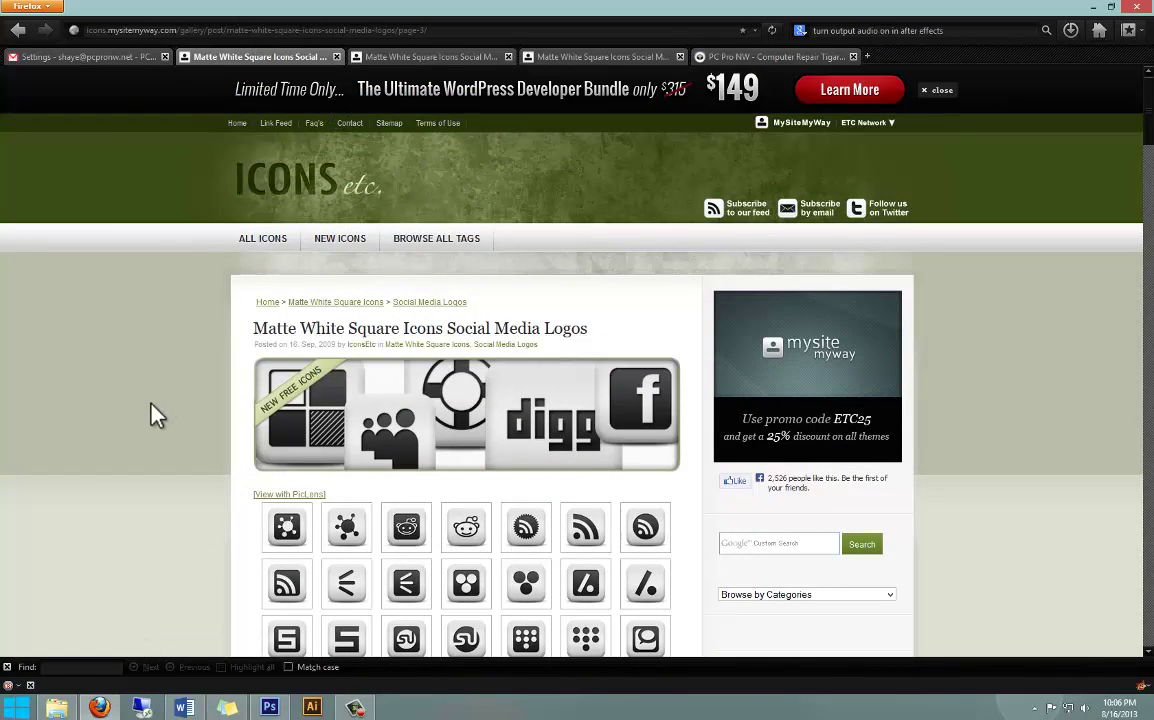
scroll(150, 413, down, 3)
scroll(149, 405, down, 3)
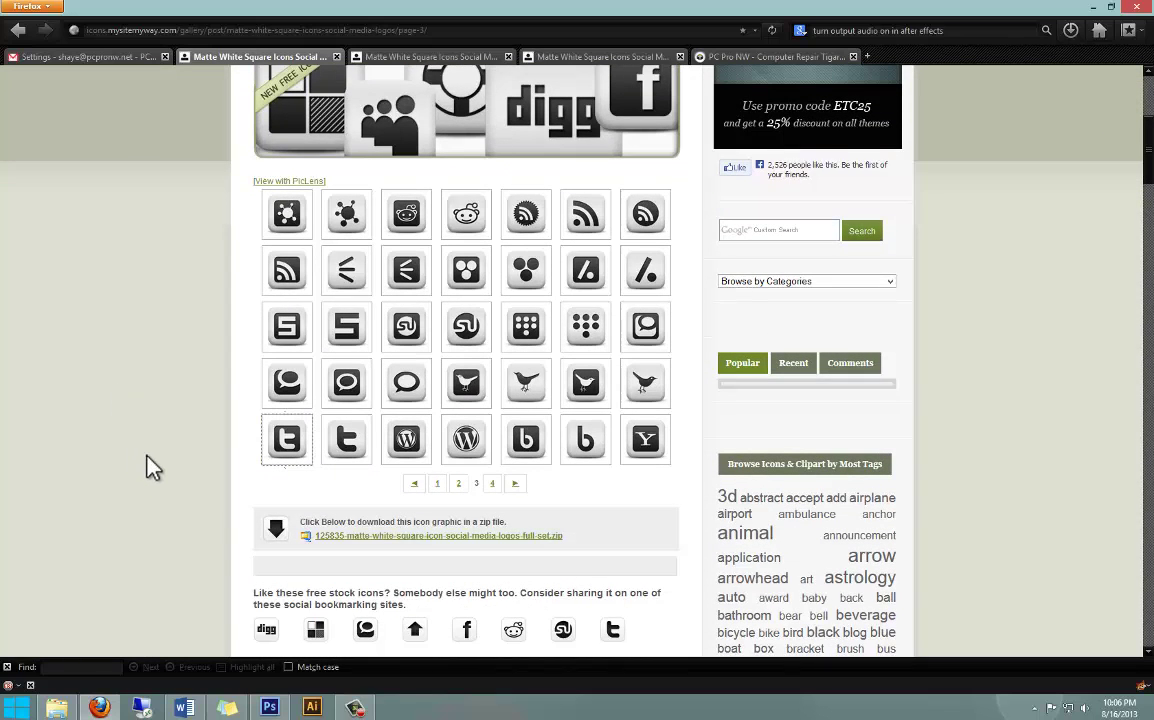
click(650, 60)
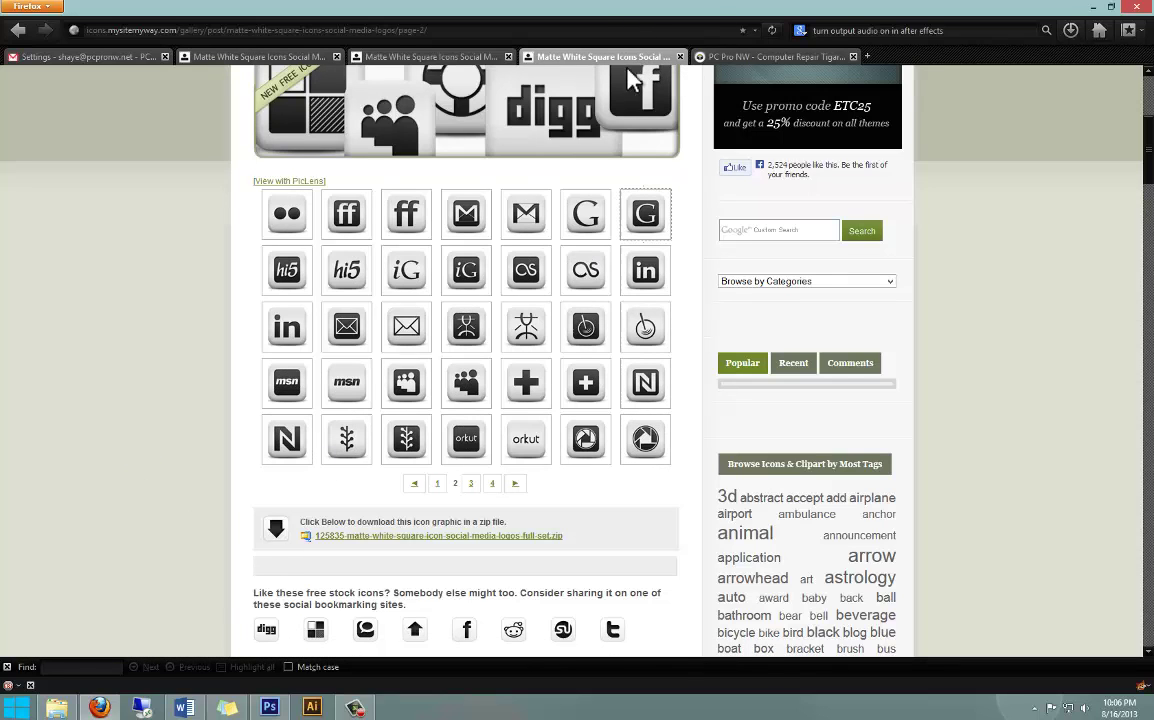
click(450, 68)
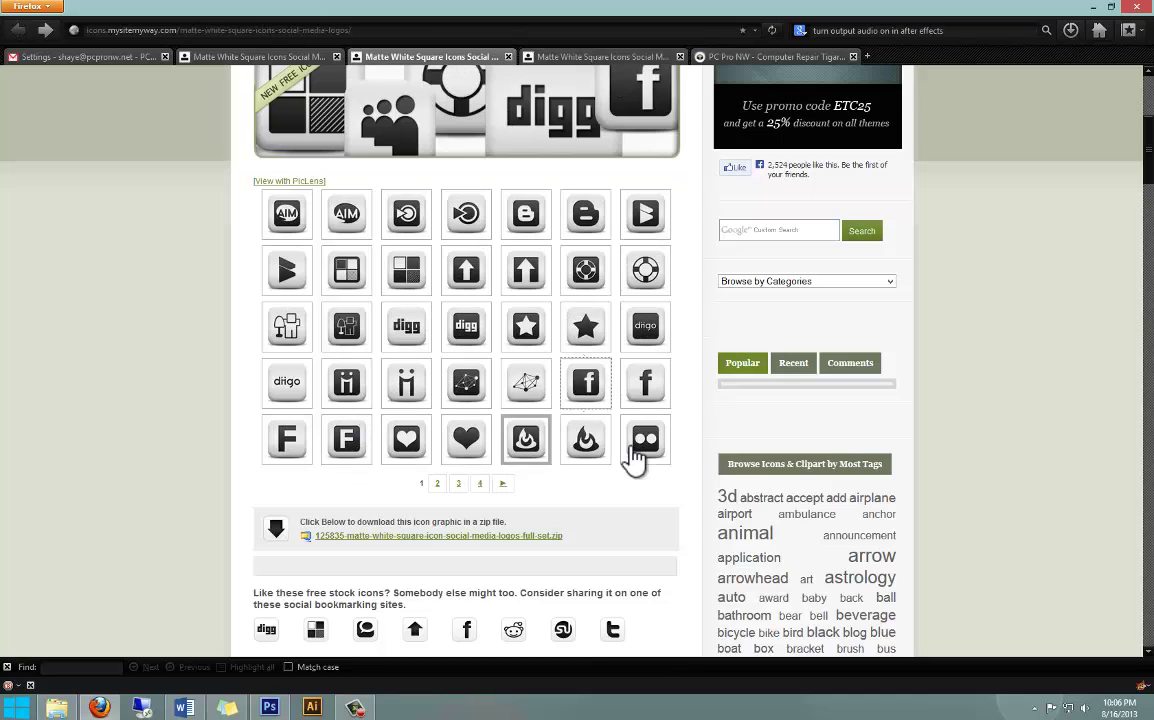
right_click(589, 386)
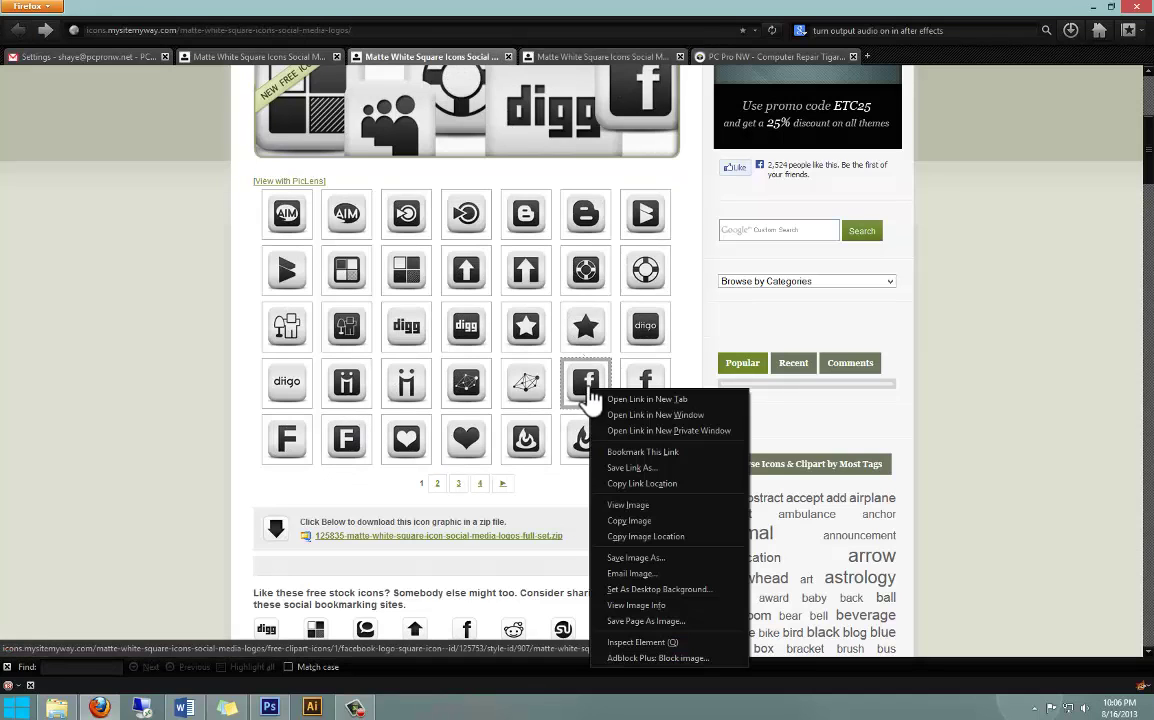
click(634, 537)
Step: Return to the Gmail signature and insert the Facebook icon below the logo from the copied image URL
click(87, 56)
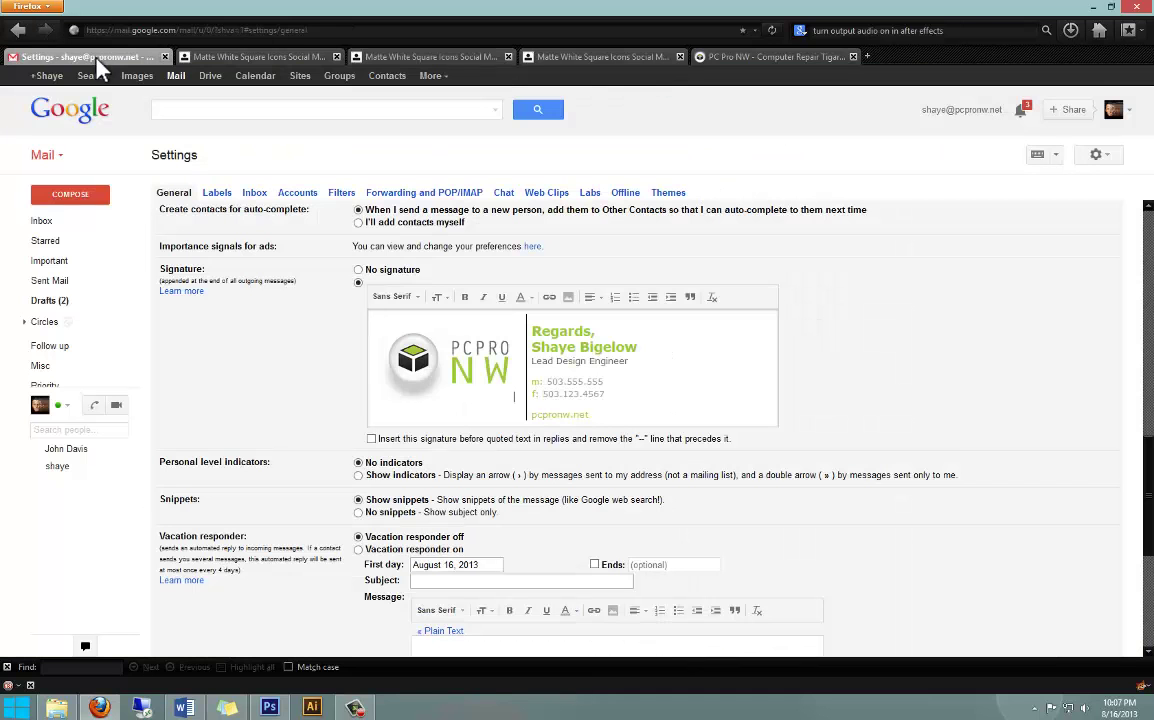
click(568, 298)
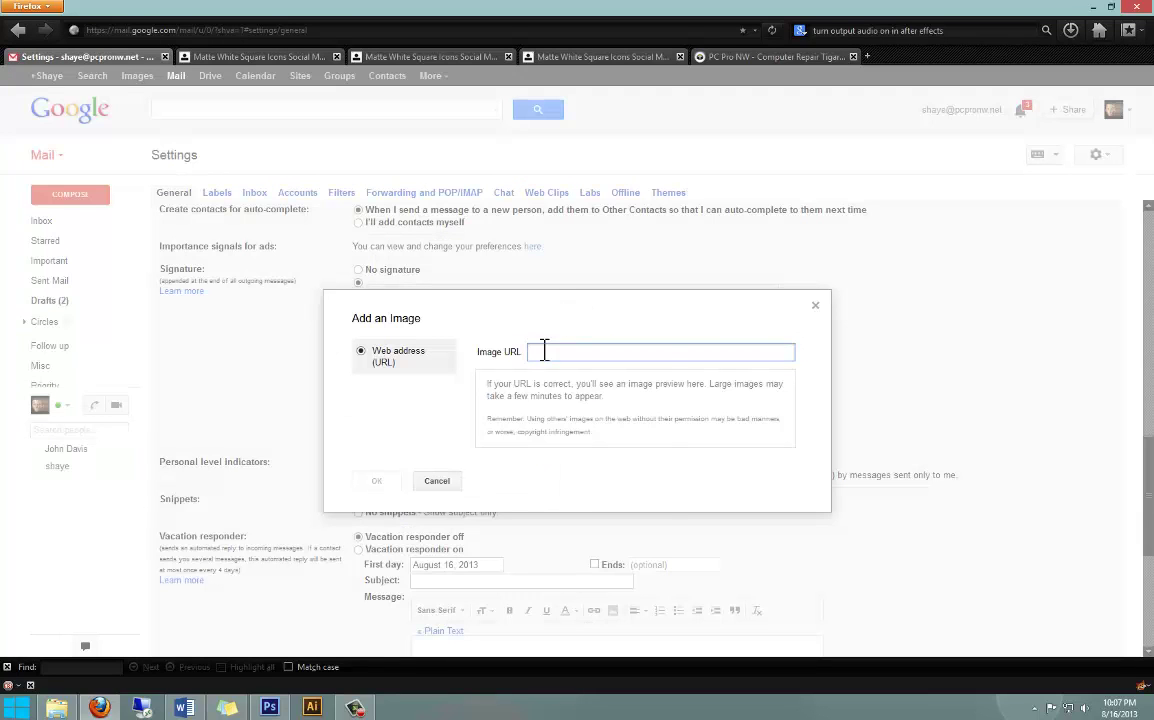
right_click(543, 351)
click(568, 451)
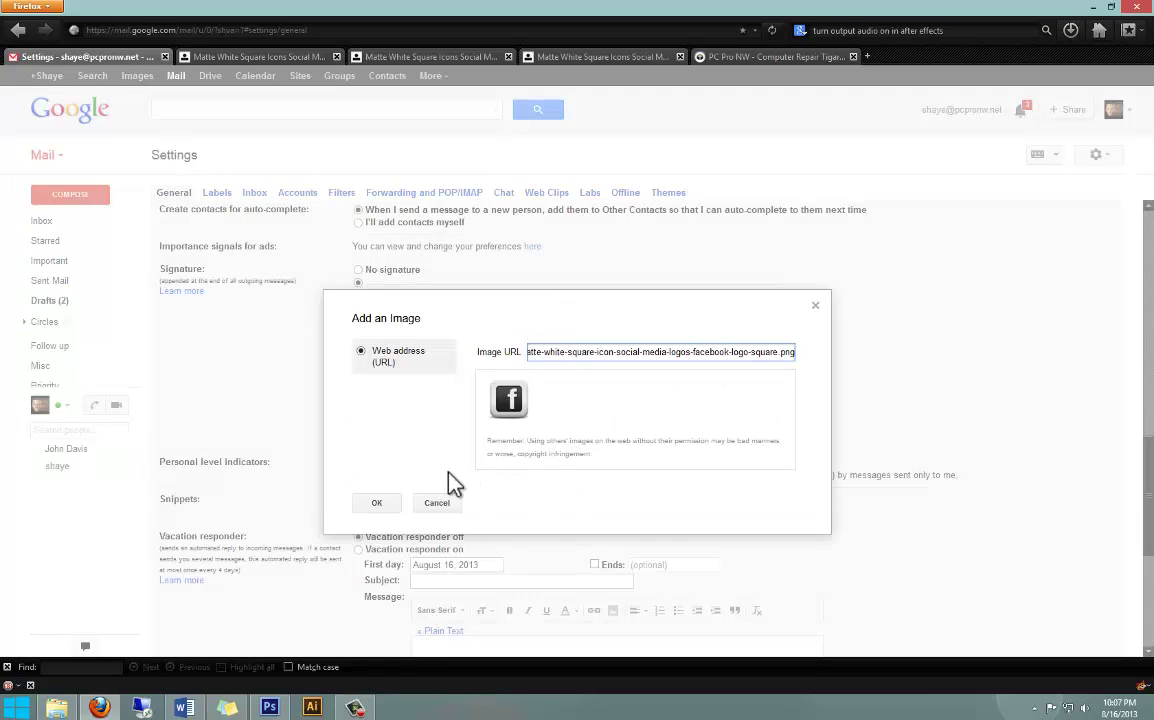
click(377, 503)
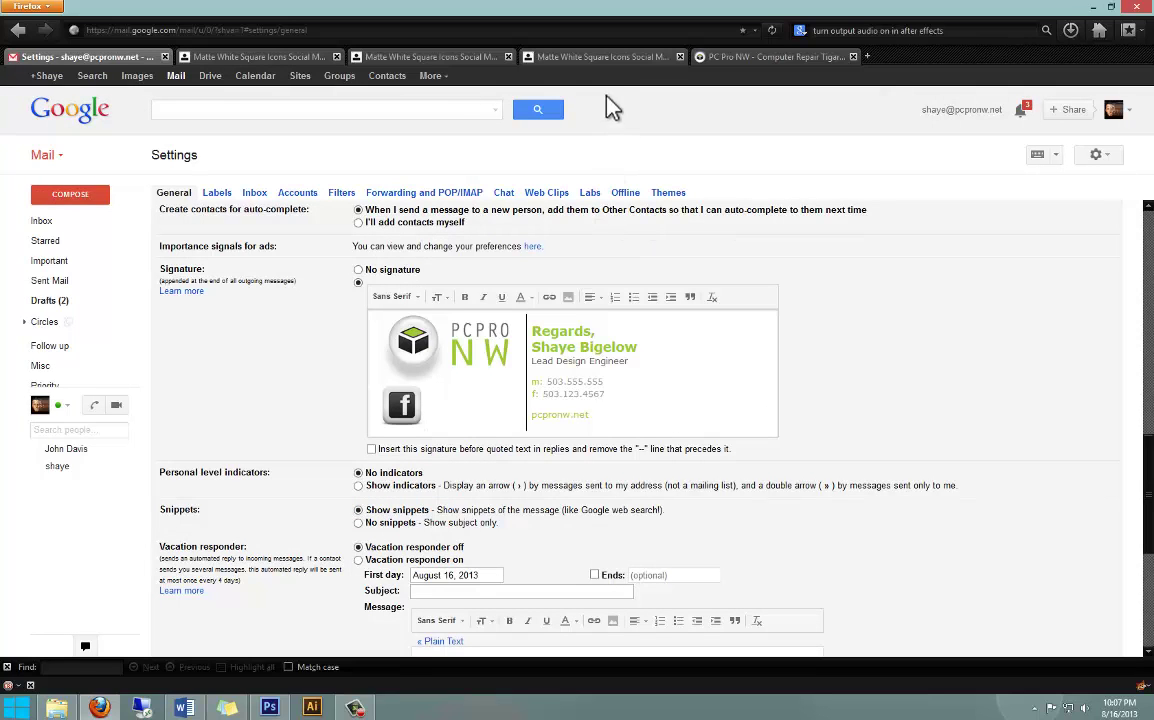
Step: Find the dark square Google icon in the Matte White Square set and copy its image location
click(442, 58)
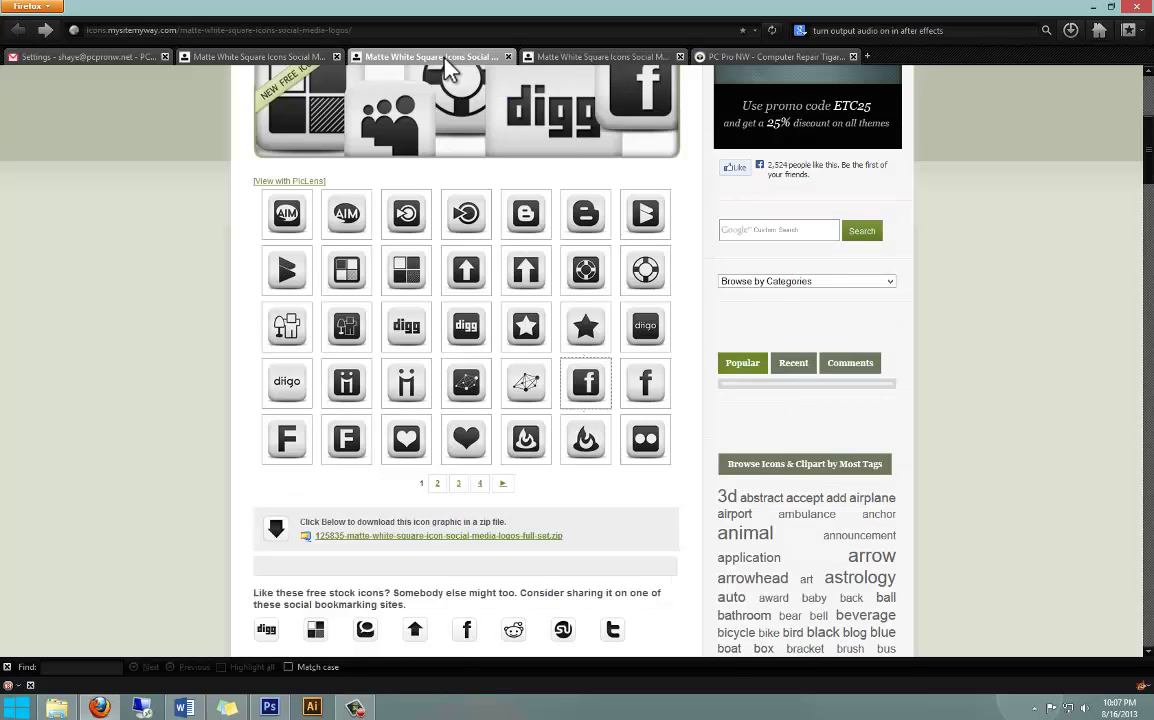
click(560, 57)
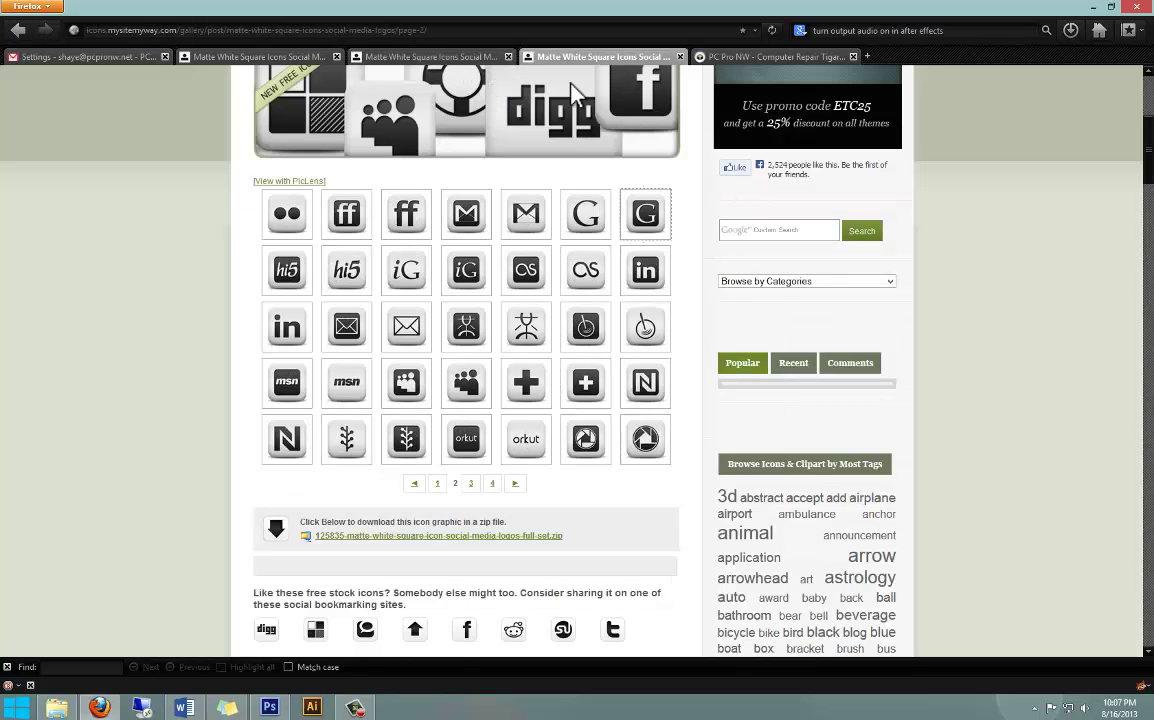
right_click(646, 228)
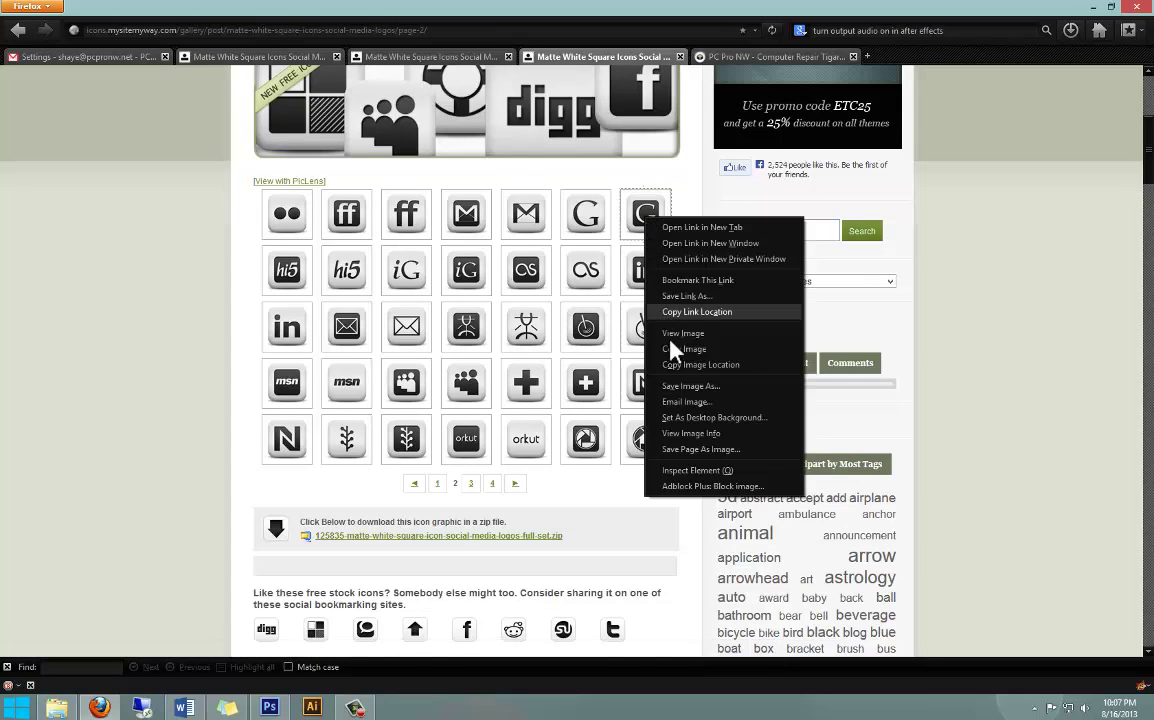
click(665, 365)
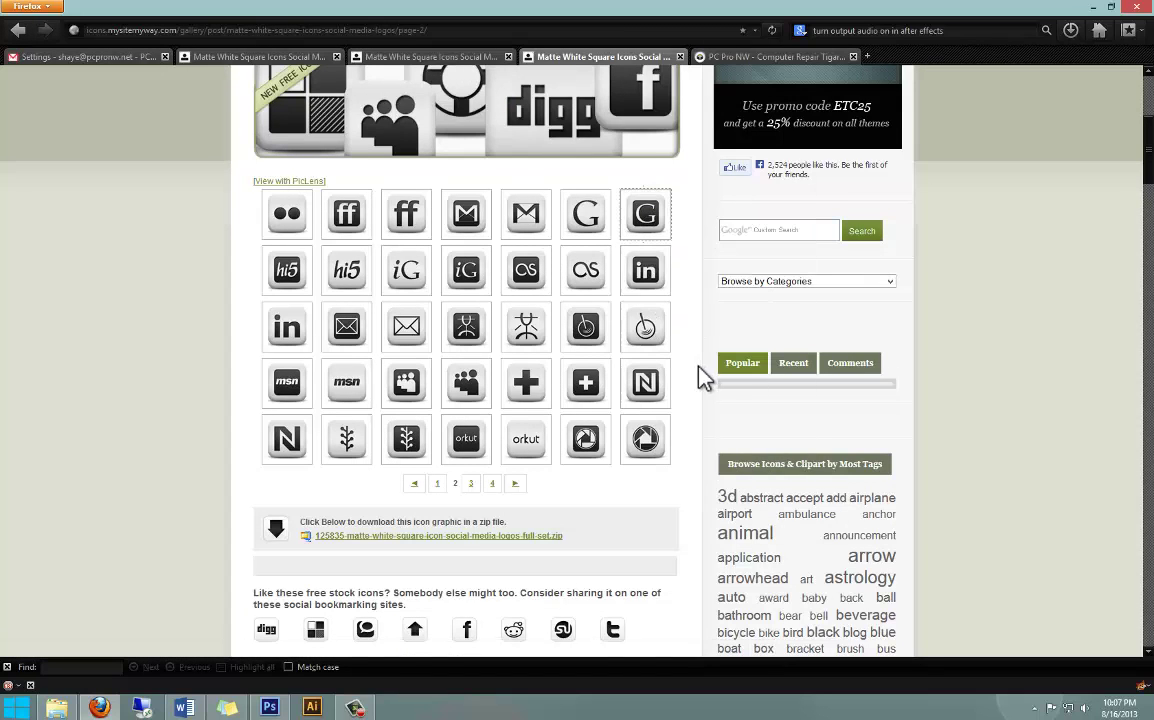
Step: Return to the Gmail signature and insert the Google icon beside the Facebook icon from the copied image URL
click(106, 57)
click(476, 411)
key(ctrl+v)
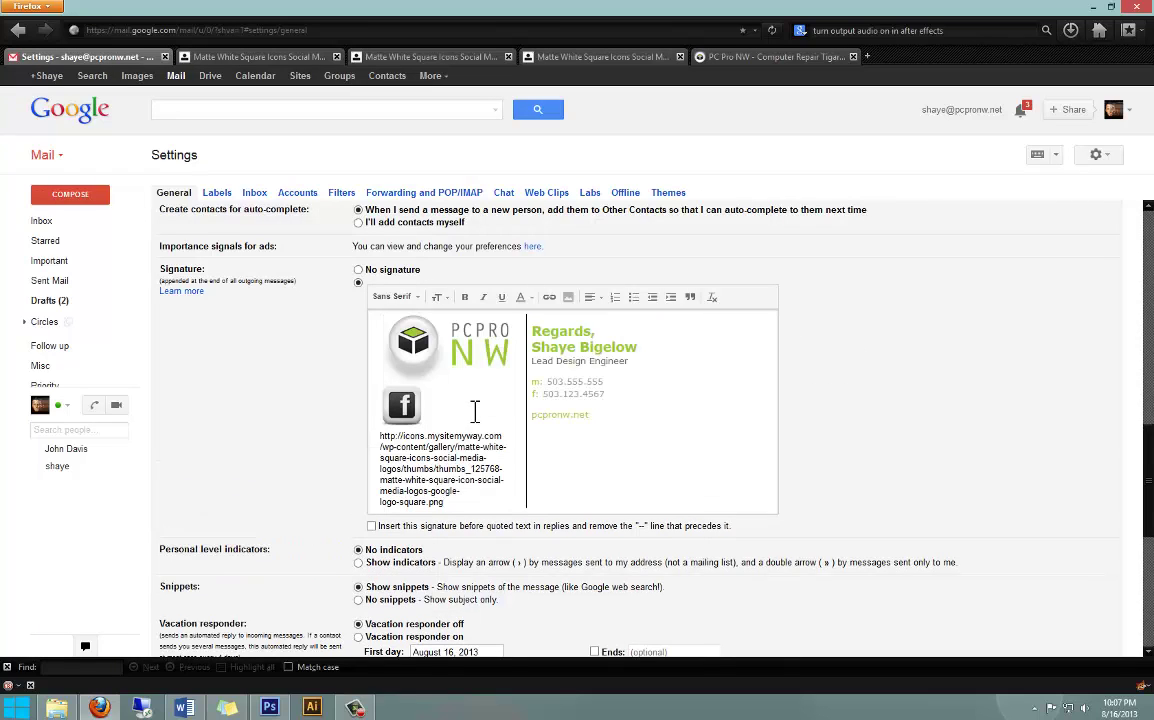
key(ctrl+z)
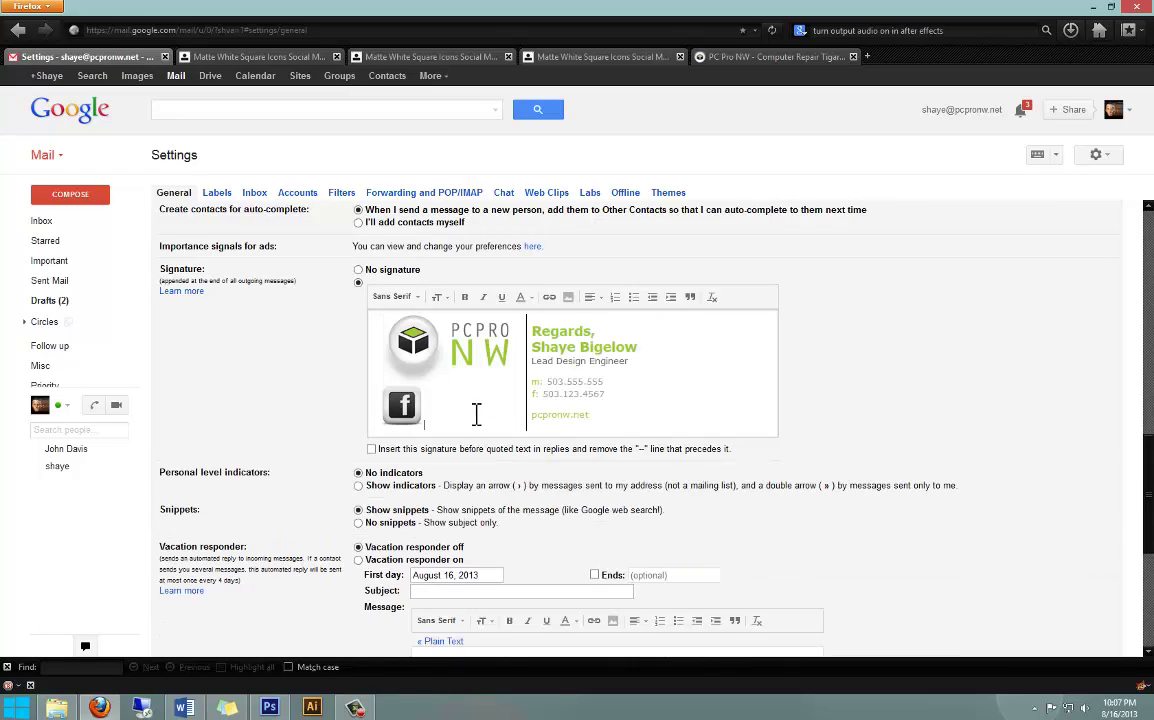
click(568, 298)
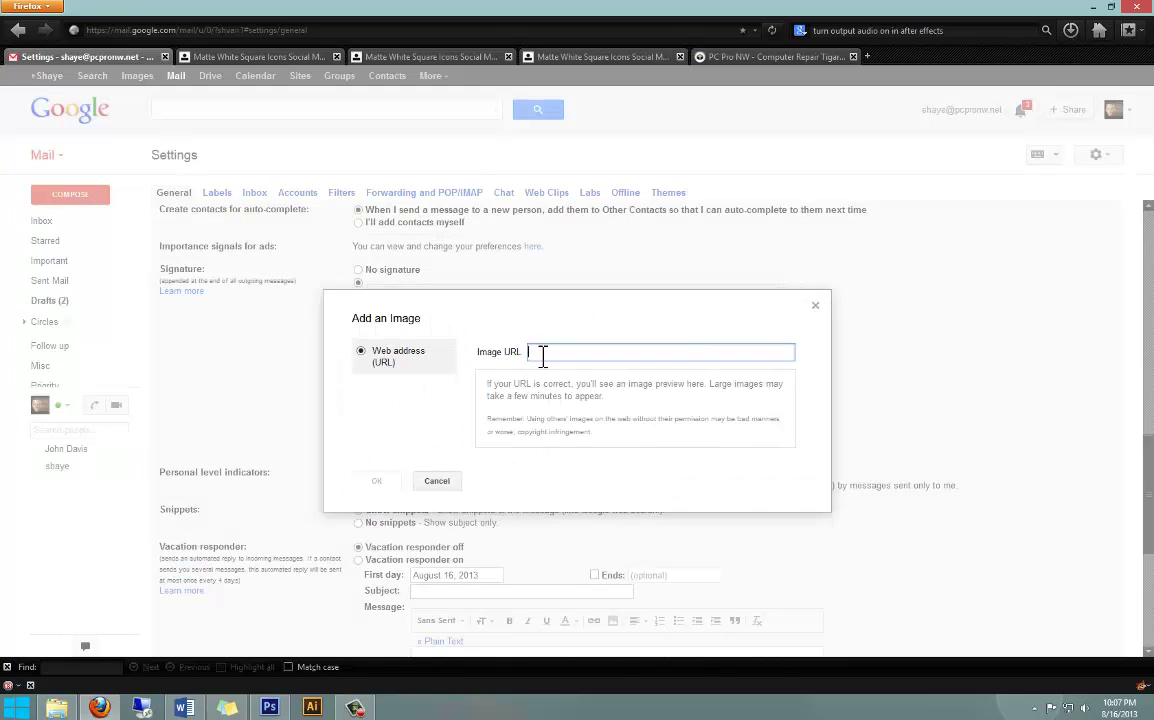
key(ctrl+v)
click(384, 500)
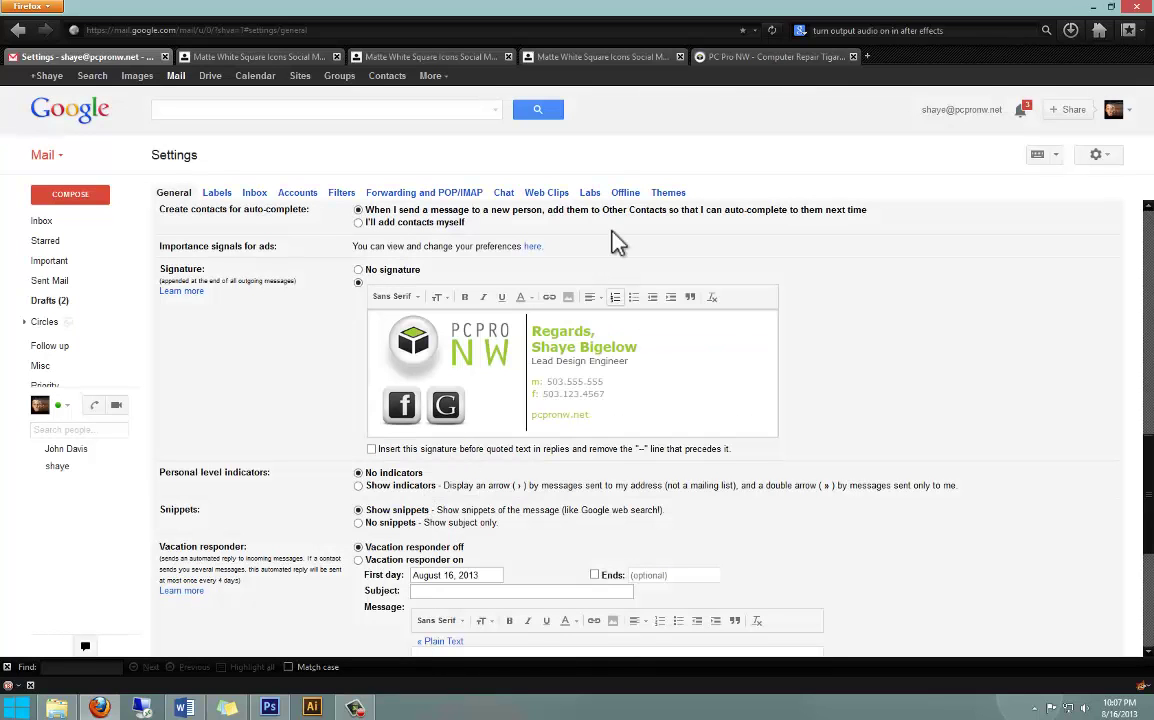
Step: Find the dark square Twitter icon on page 3 of the icon set and copy its link location
click(594, 58)
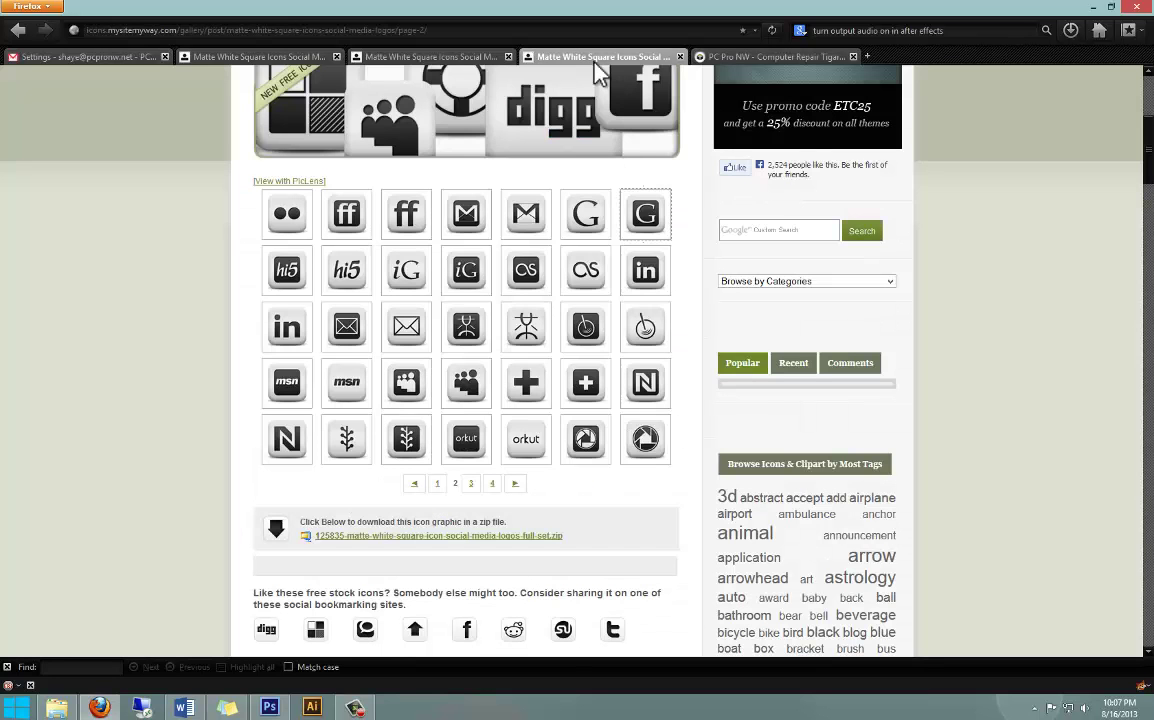
click(402, 60)
click(248, 57)
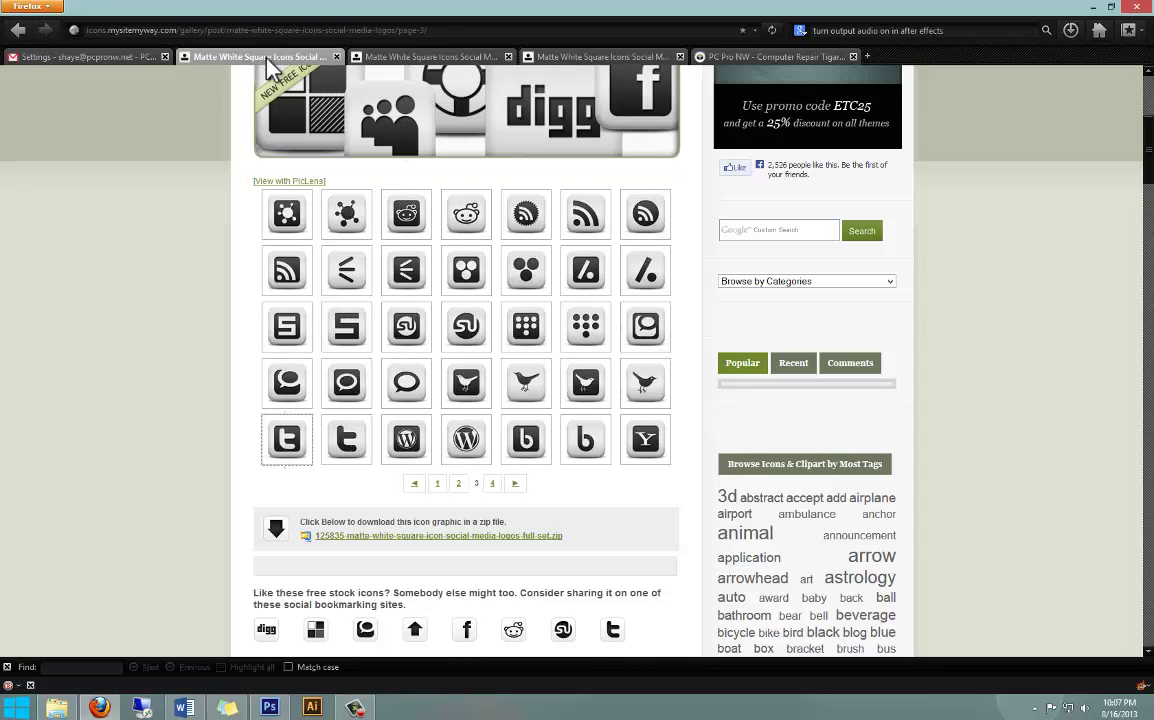
right_click(300, 448)
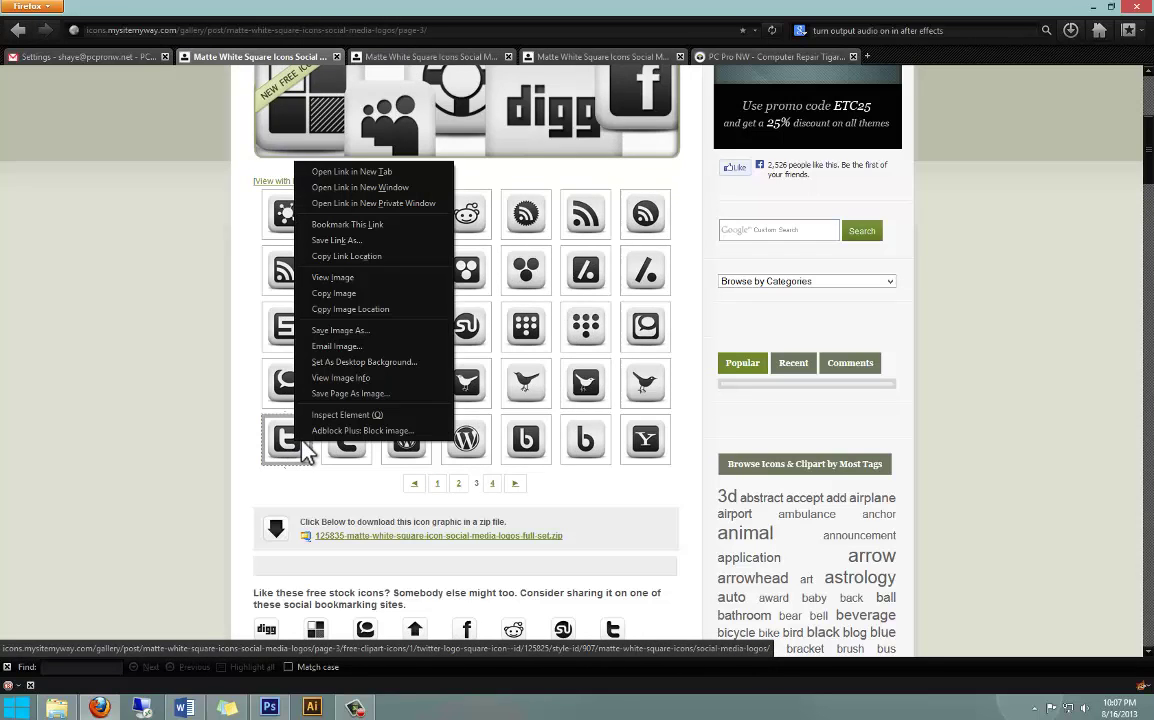
click(376, 258)
Step: Return to the Gmail signature, start adding an image with the copied link, and clear the image URL again
click(108, 57)
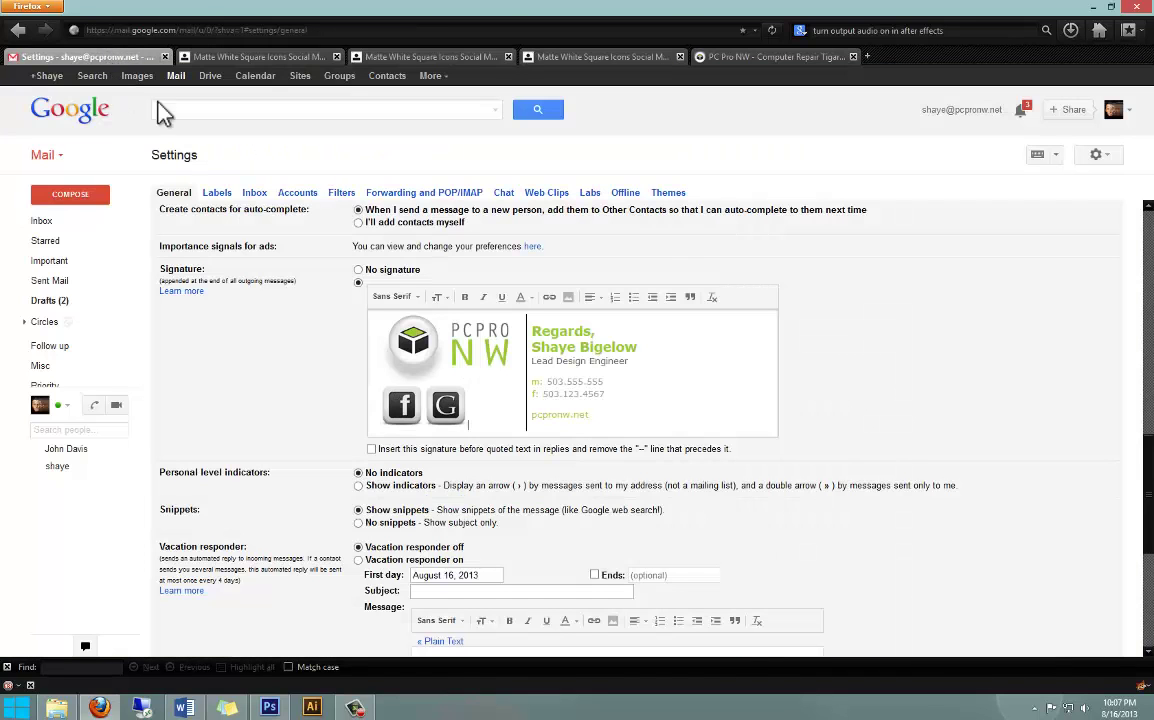
click(568, 298)
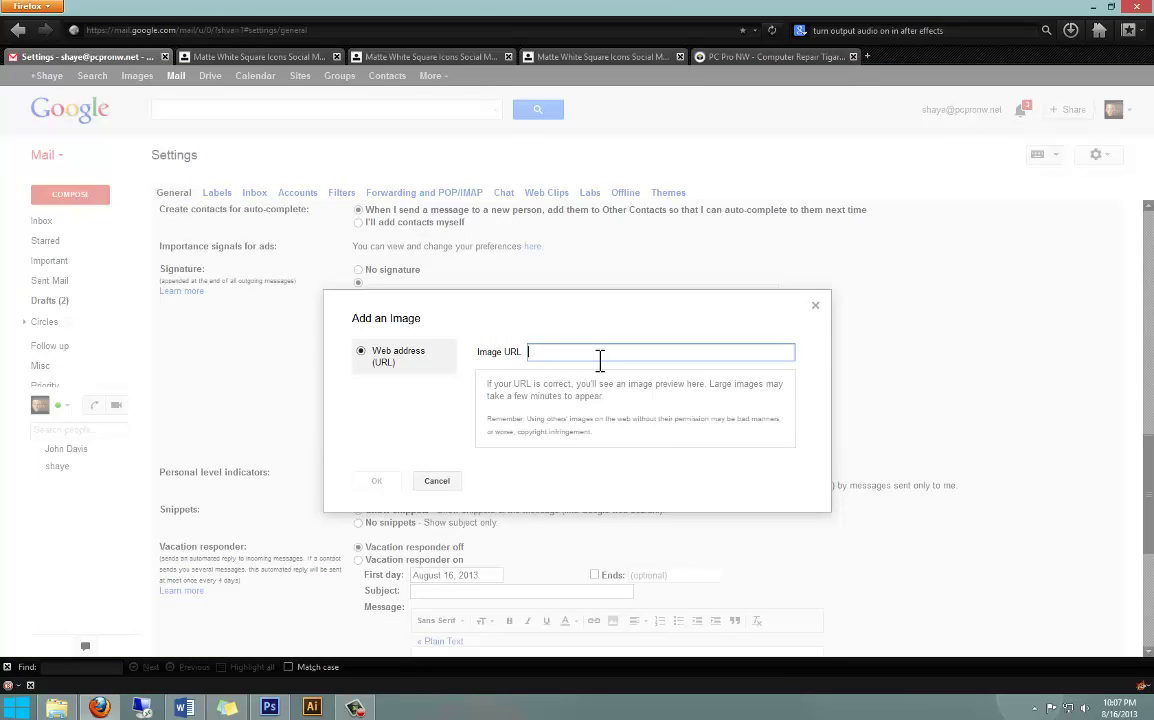
key(ctrl+v)
key(ctrl+a)
key(BackSpace)
Step: Go back to the icon set and copy the image location of the dark square Twitter icon
click(228, 56)
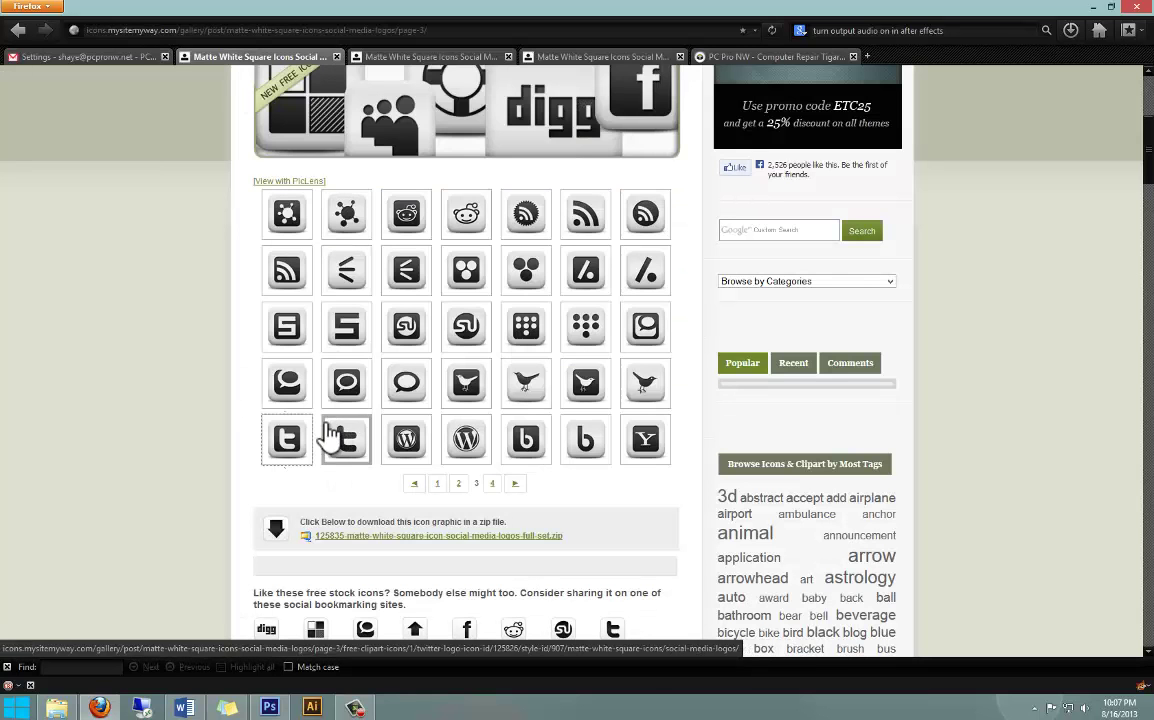
right_click(299, 437)
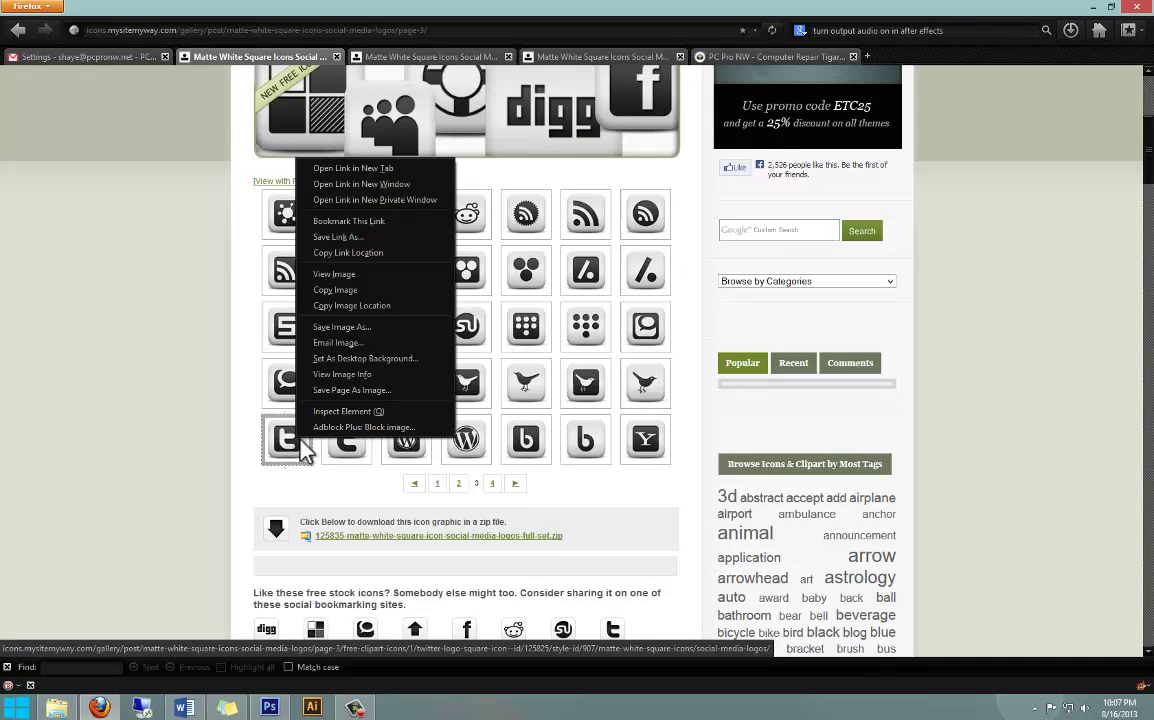
click(355, 306)
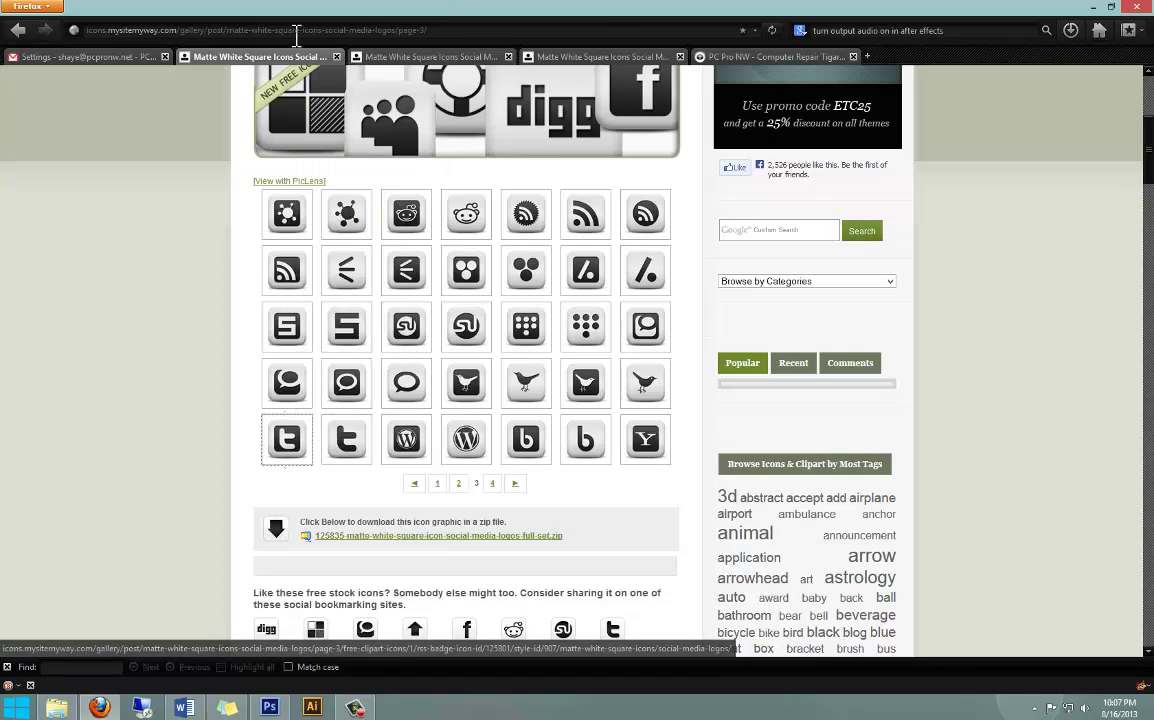
Step: Return to Gmail and insert the Twitter icon beside the Google icon from the copied image URL
click(108, 58)
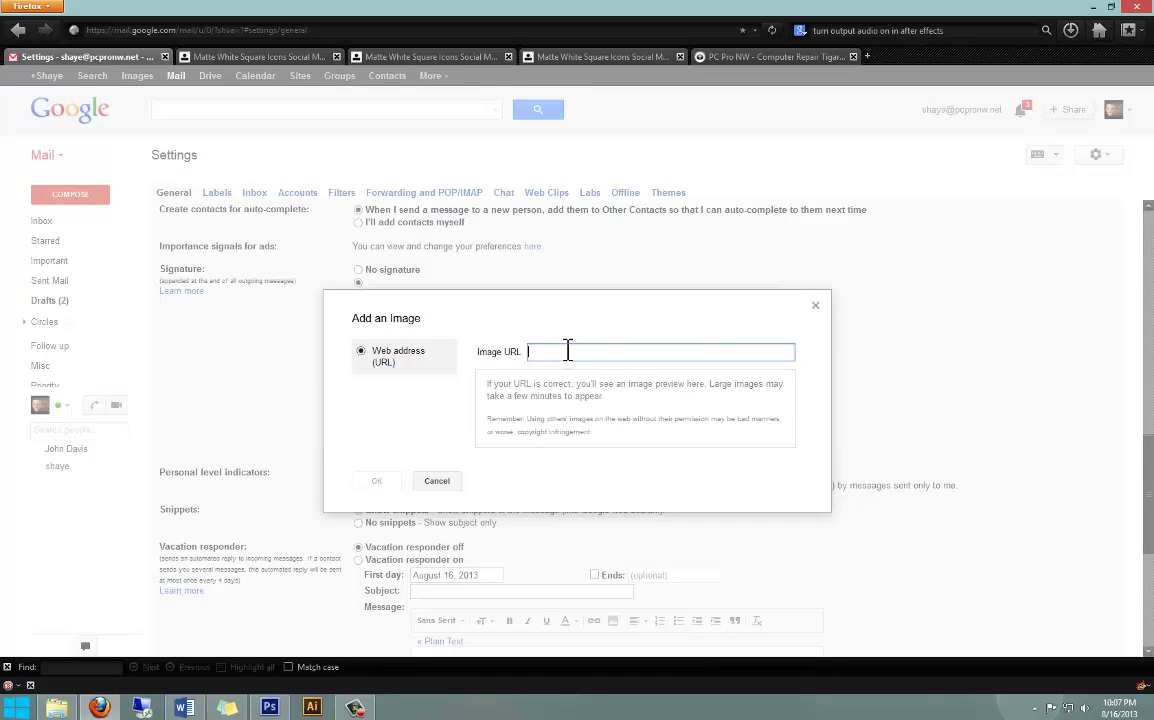
key(ctrl+v)
click(392, 505)
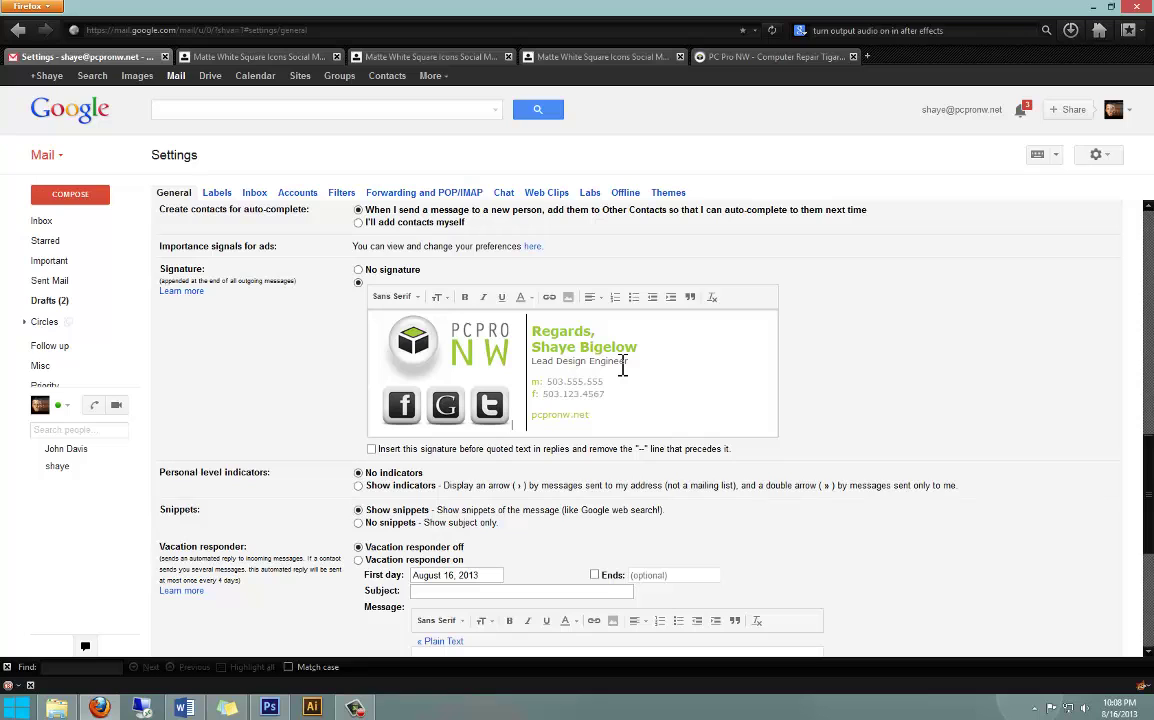
Step: Link the PC Pro NW logo in the signature to pcpronw.net and check the logo's link
click(460, 349)
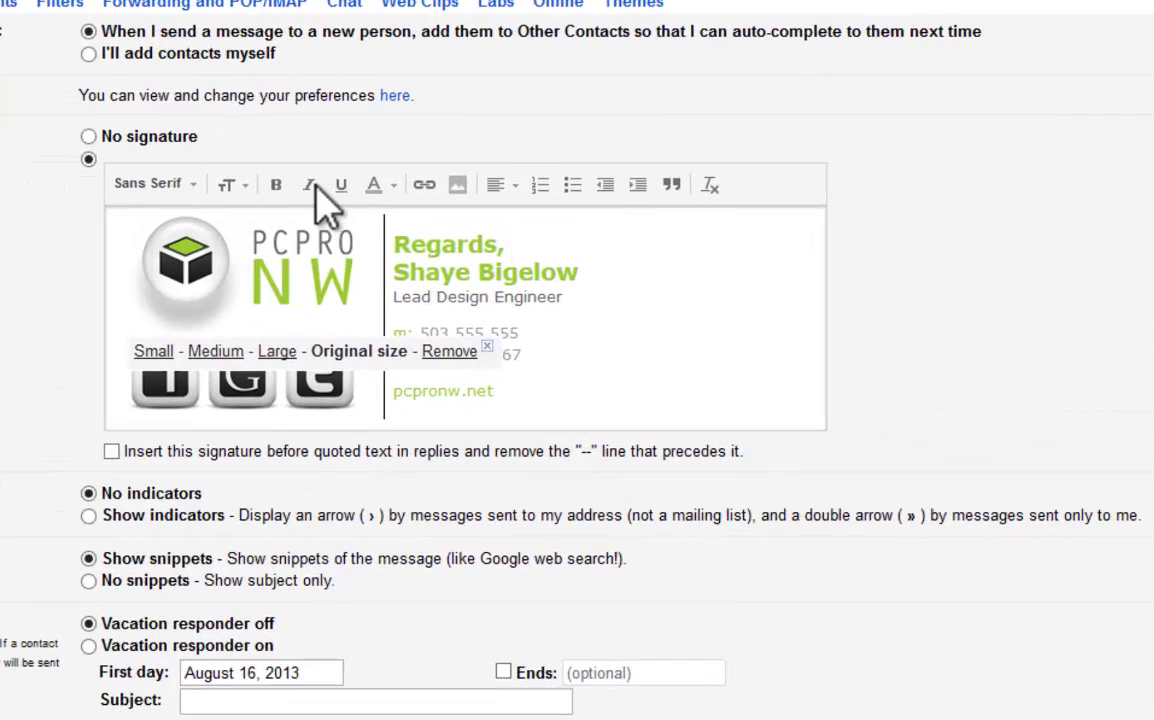
click(421, 188)
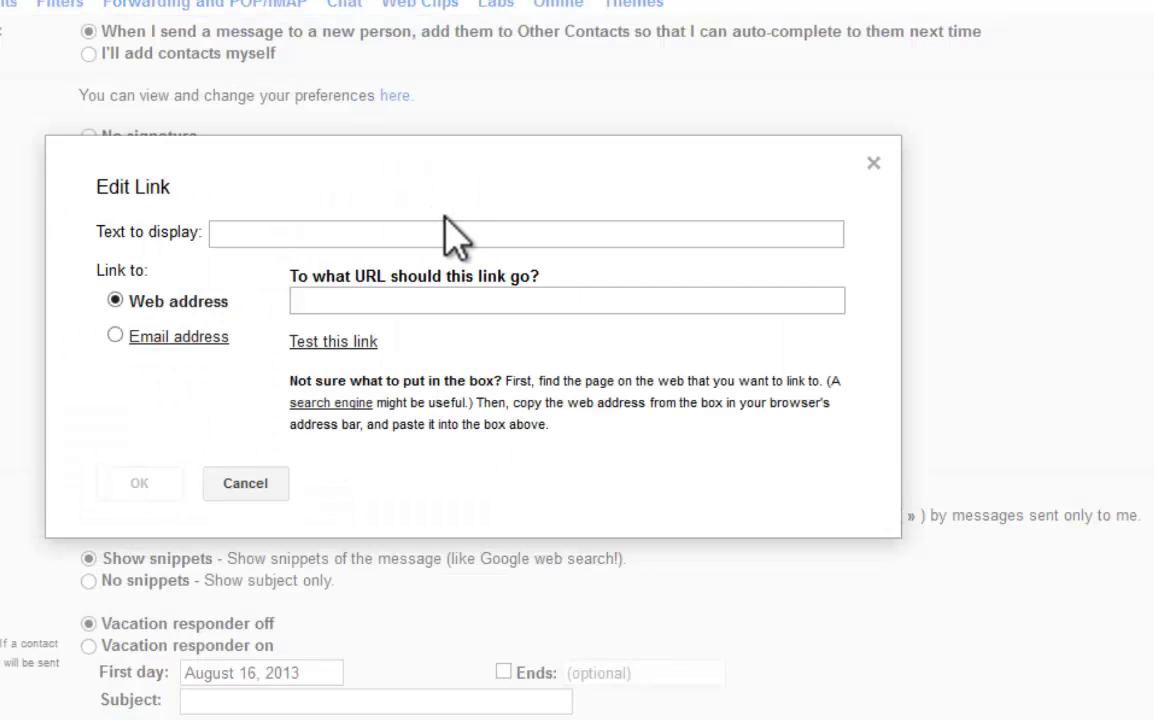
text(pc)
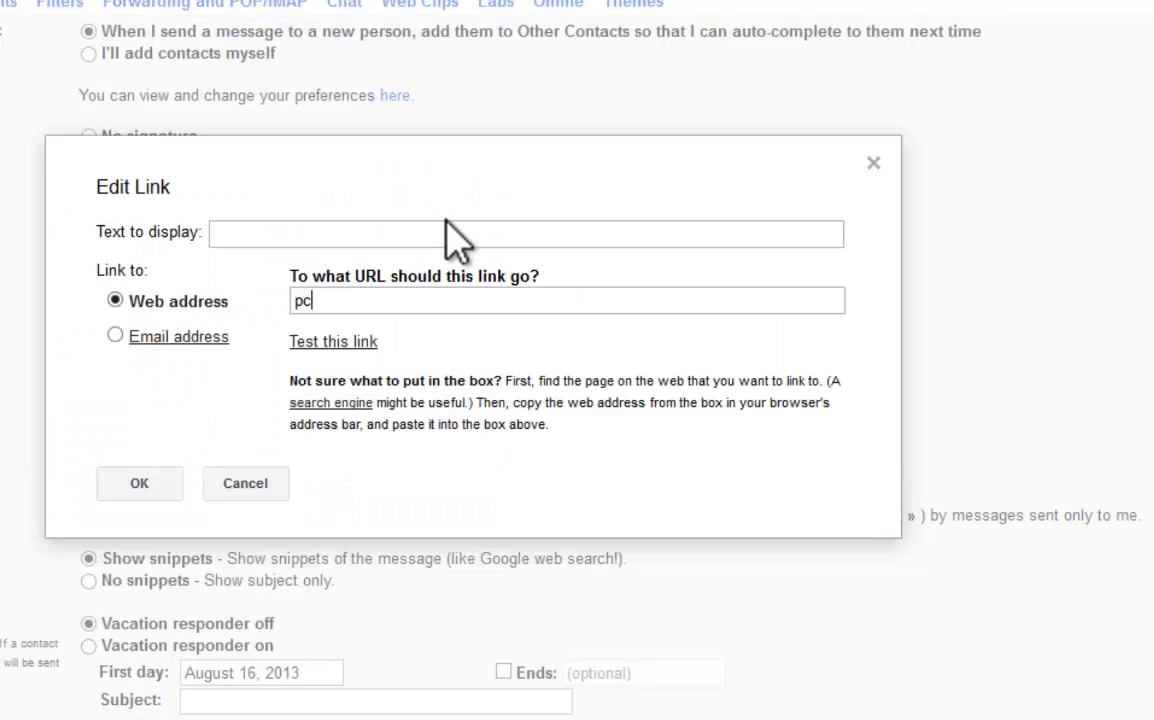
text(pronw.net)
click(140, 482)
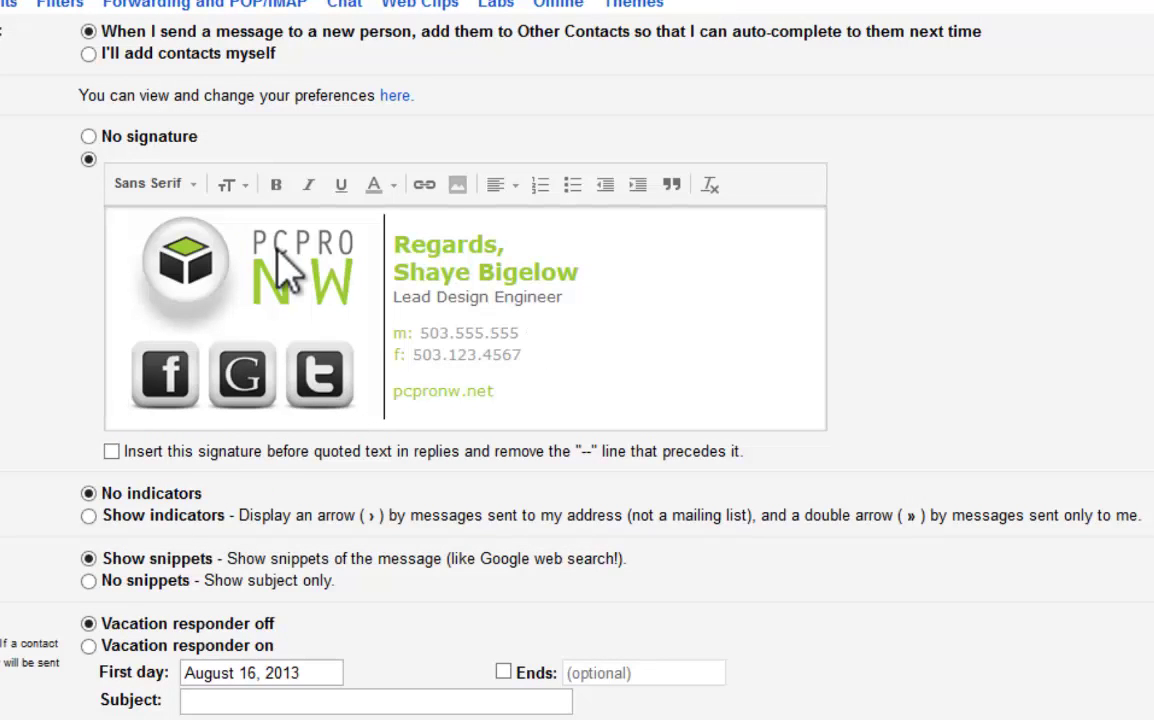
click(287, 268)
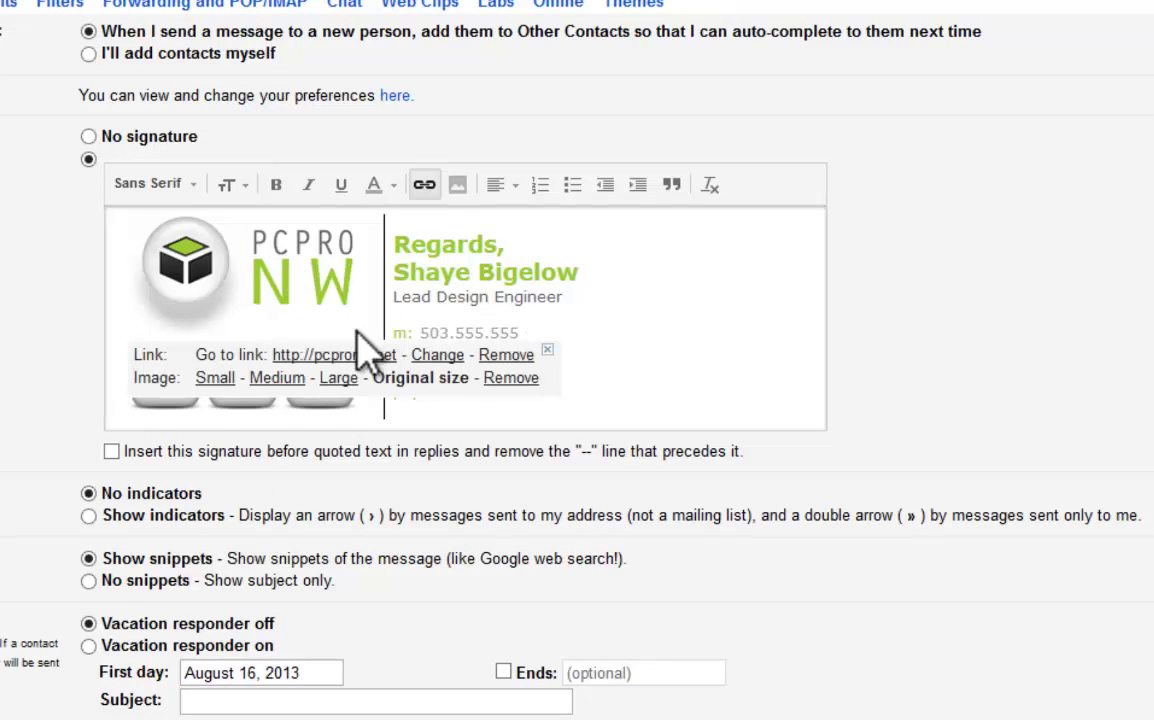
click(541, 272)
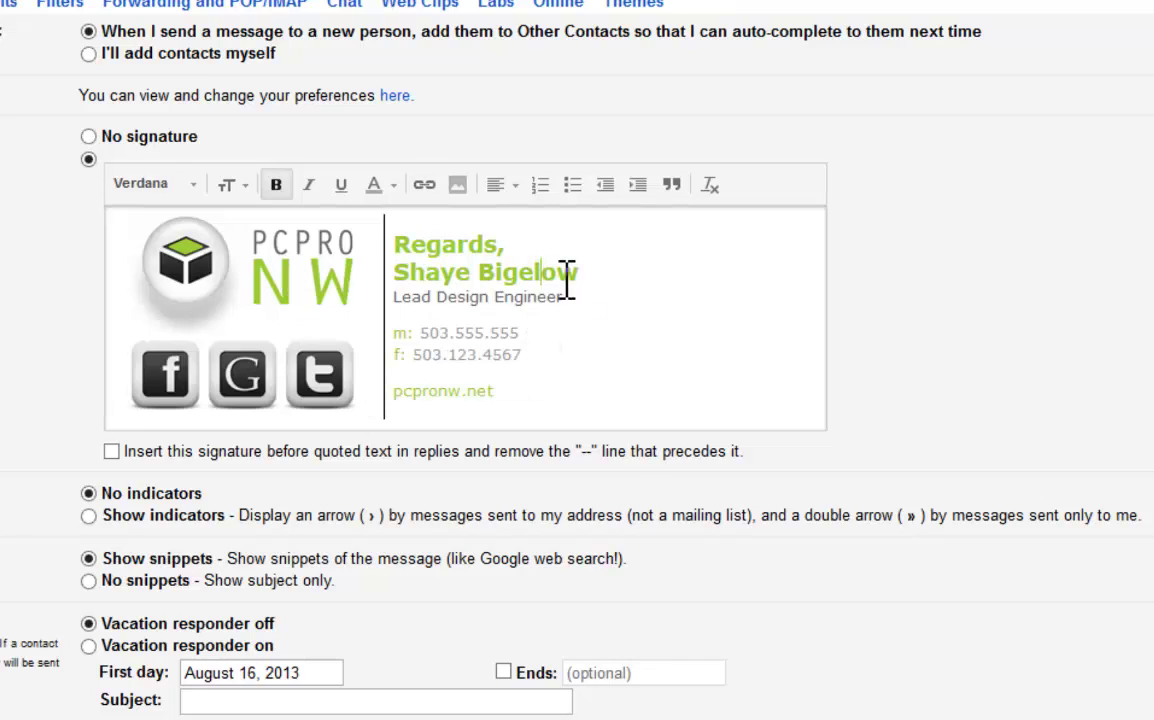
Step: Link the Facebook icon in the signature to facebook.com/pcpronw
click(175, 385)
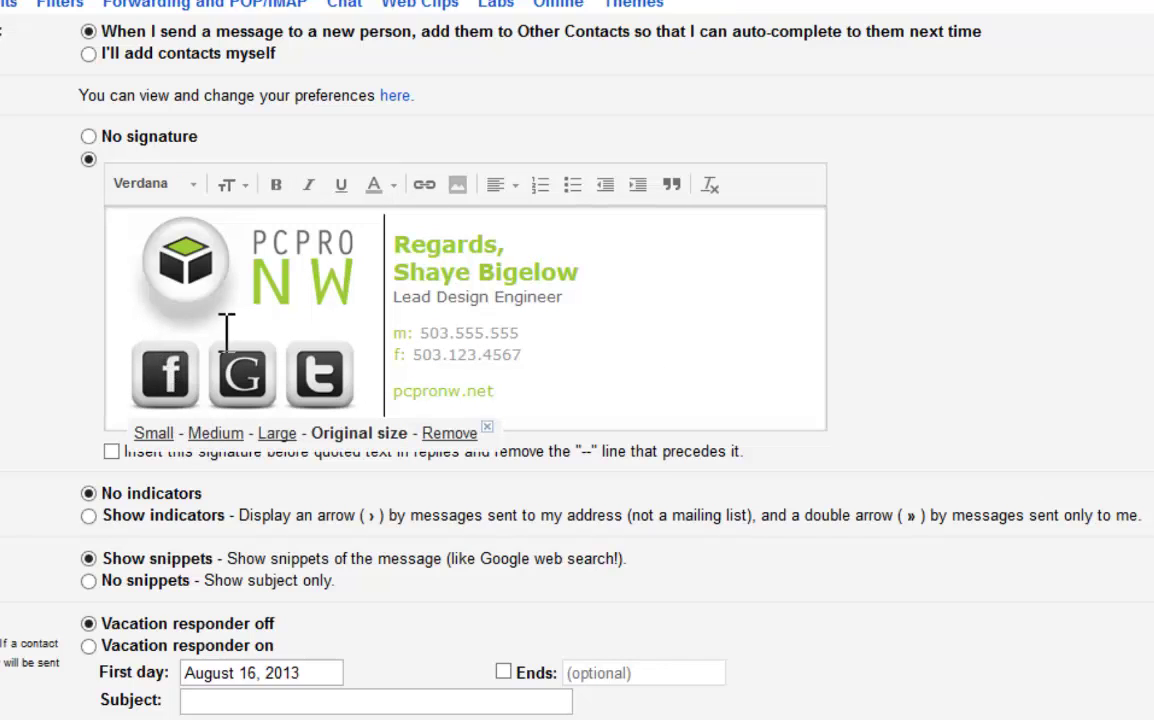
click(423, 186)
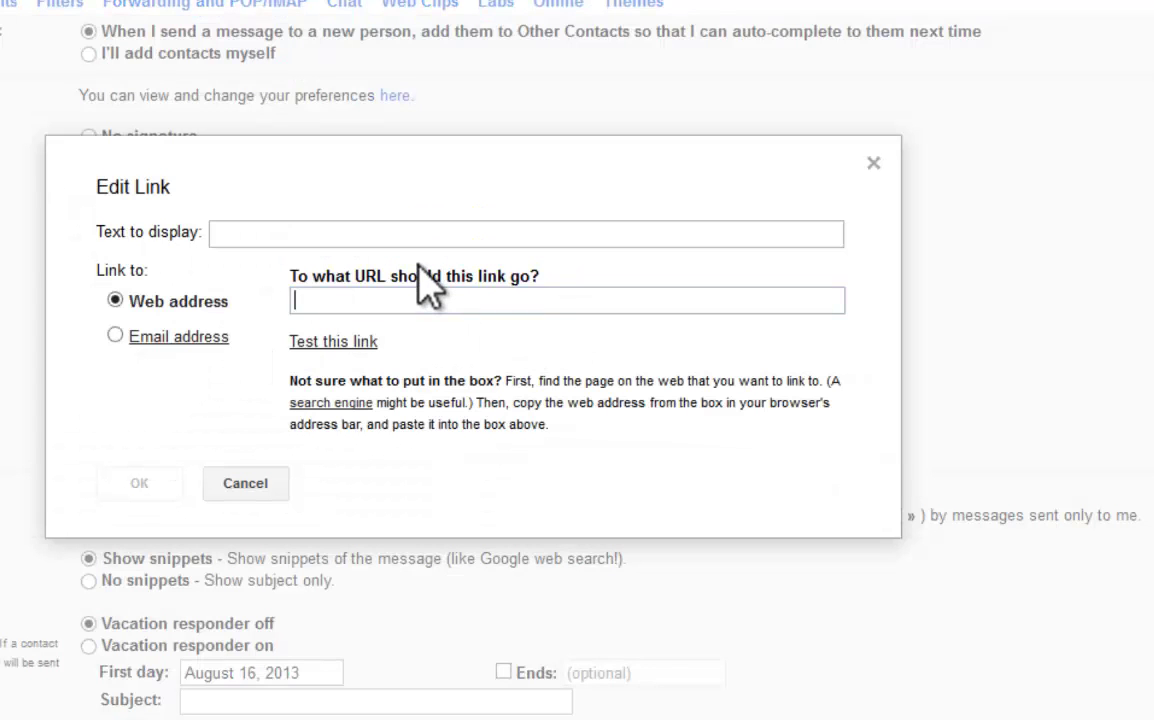
text(face)
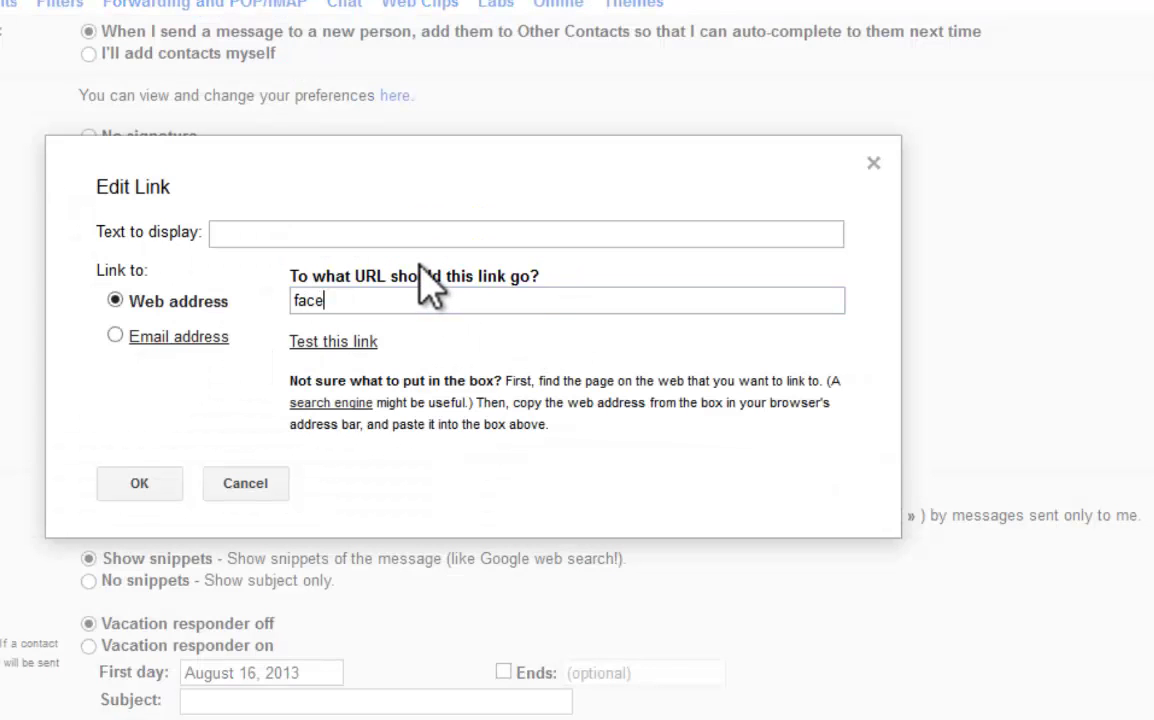
text(book.com/cpcpronw)
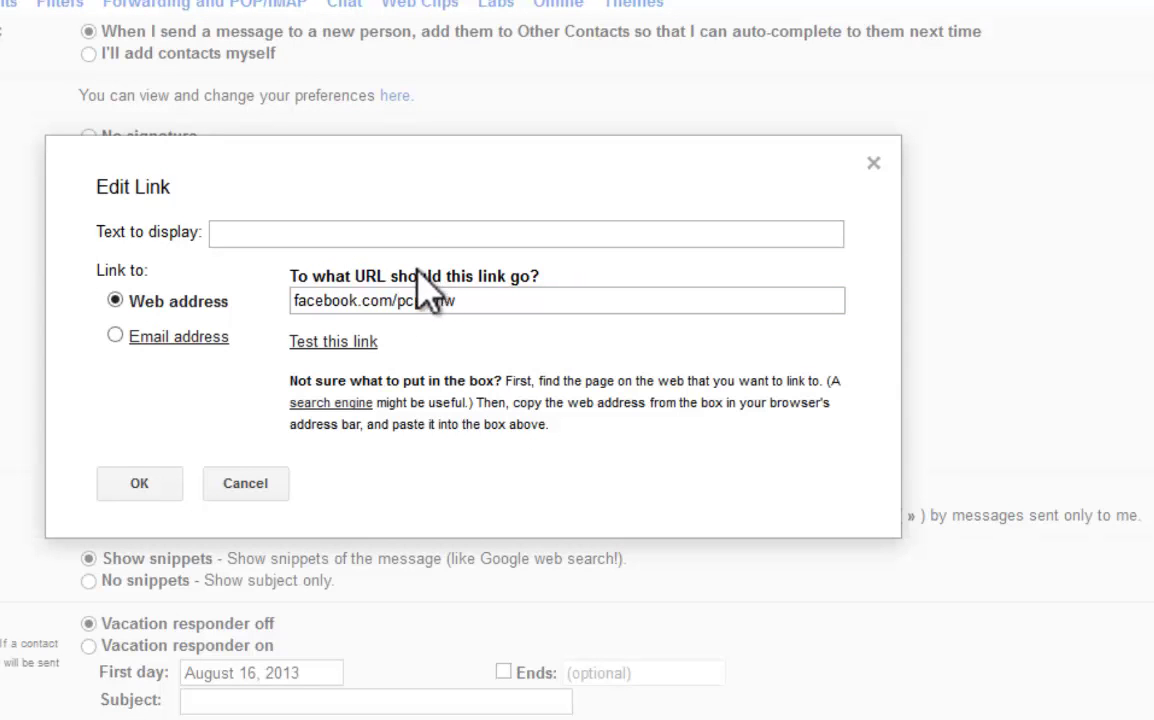
click(133, 490)
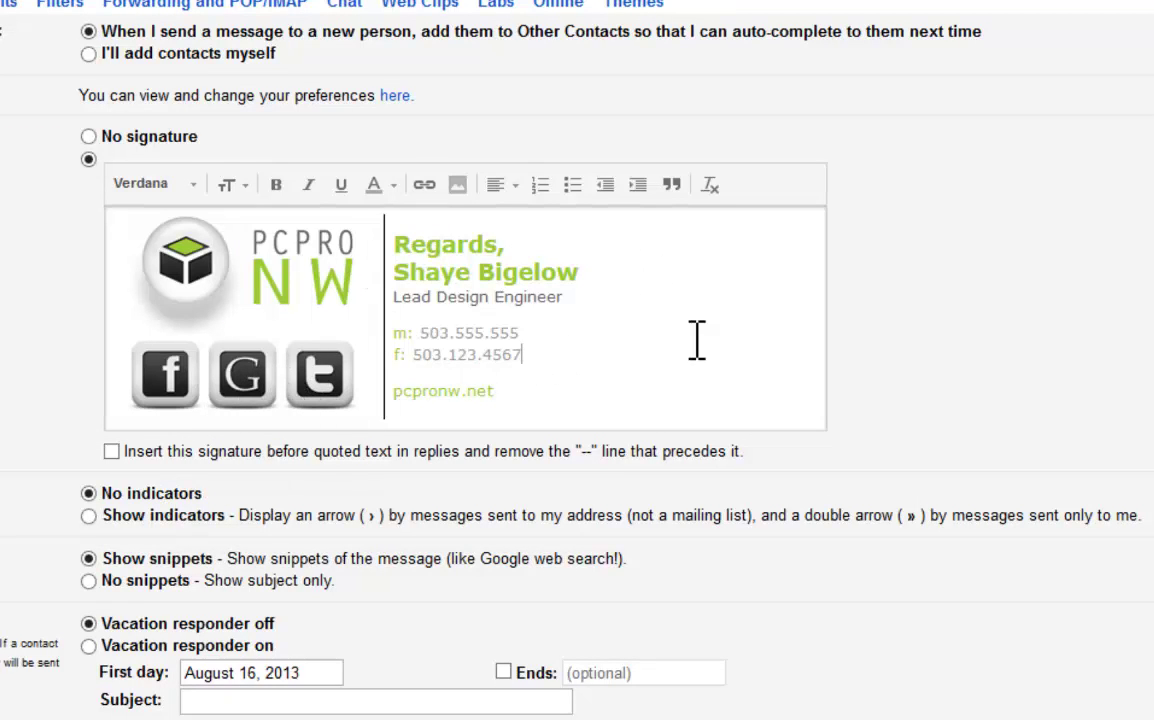
Step: Try to save the Gmail settings with the new signature
scroll(577, 360, down, 6)
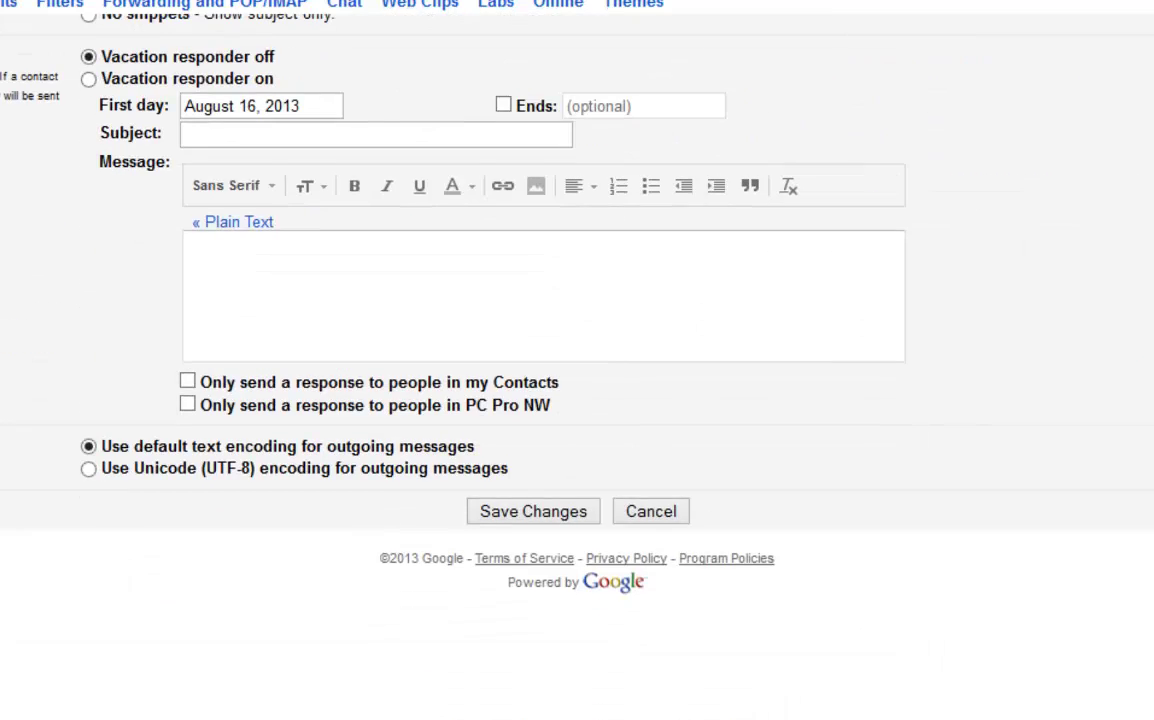
click(557, 518)
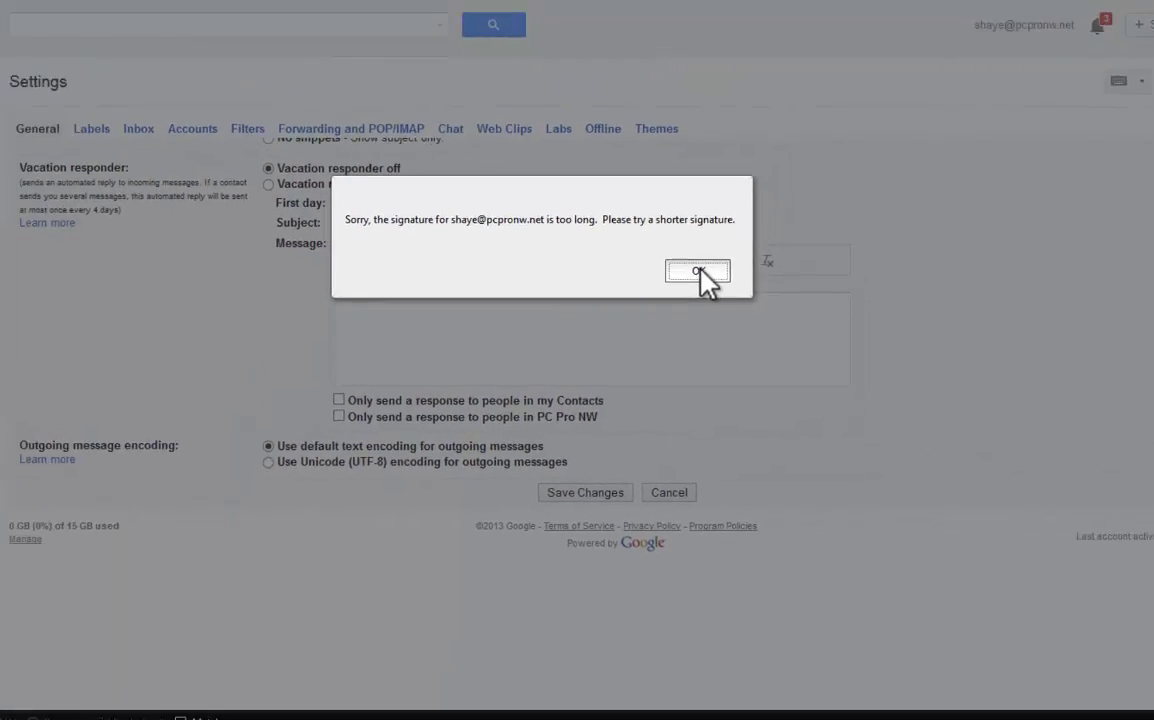
click(690, 200)
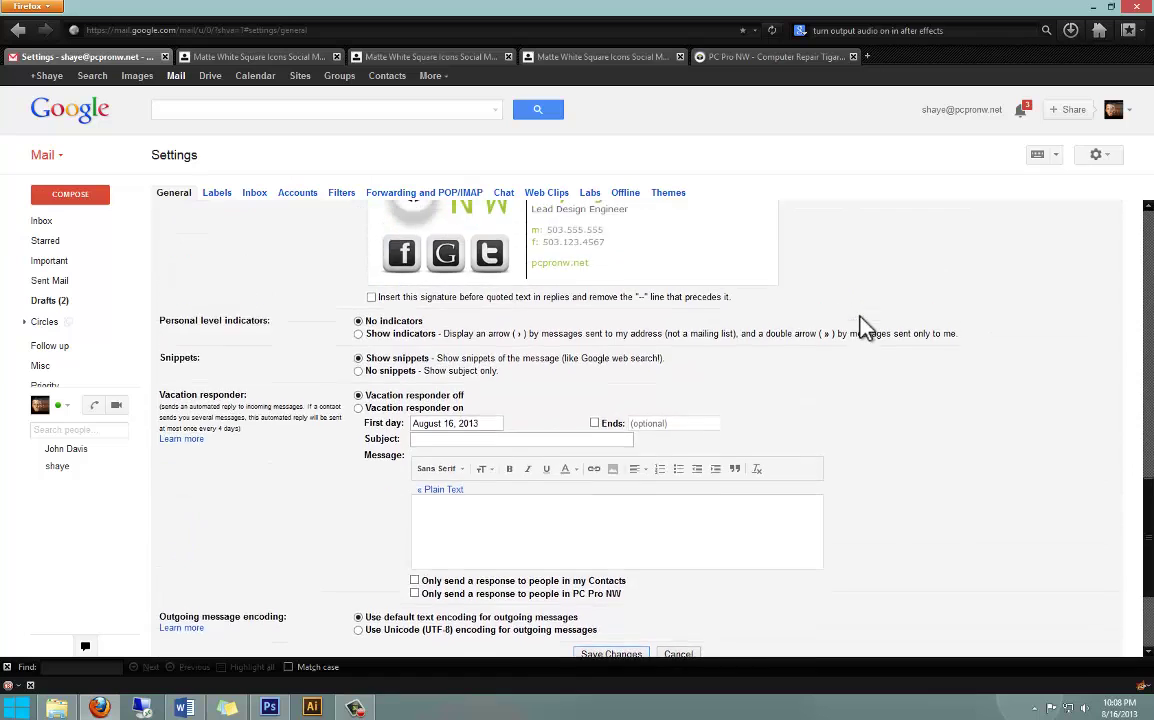
Step: Select the entire content of the signature box and cut it
scroll(865, 325, up, 3)
triple_click(677, 395)
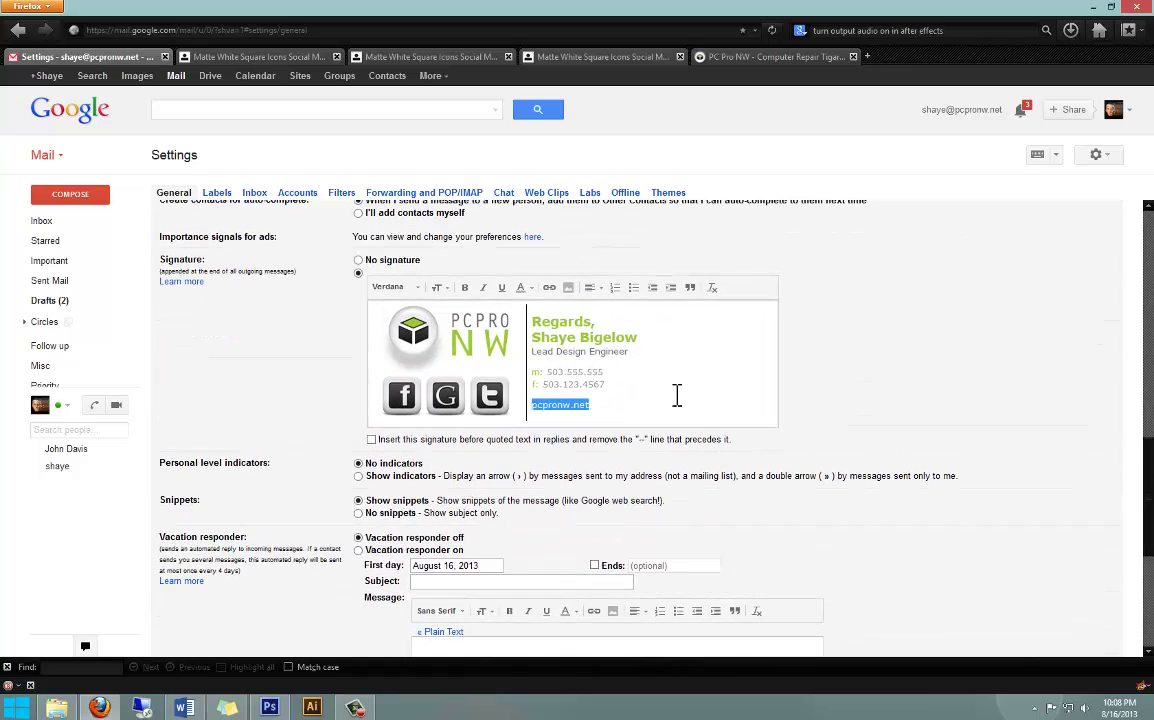
key(ctrl+a)
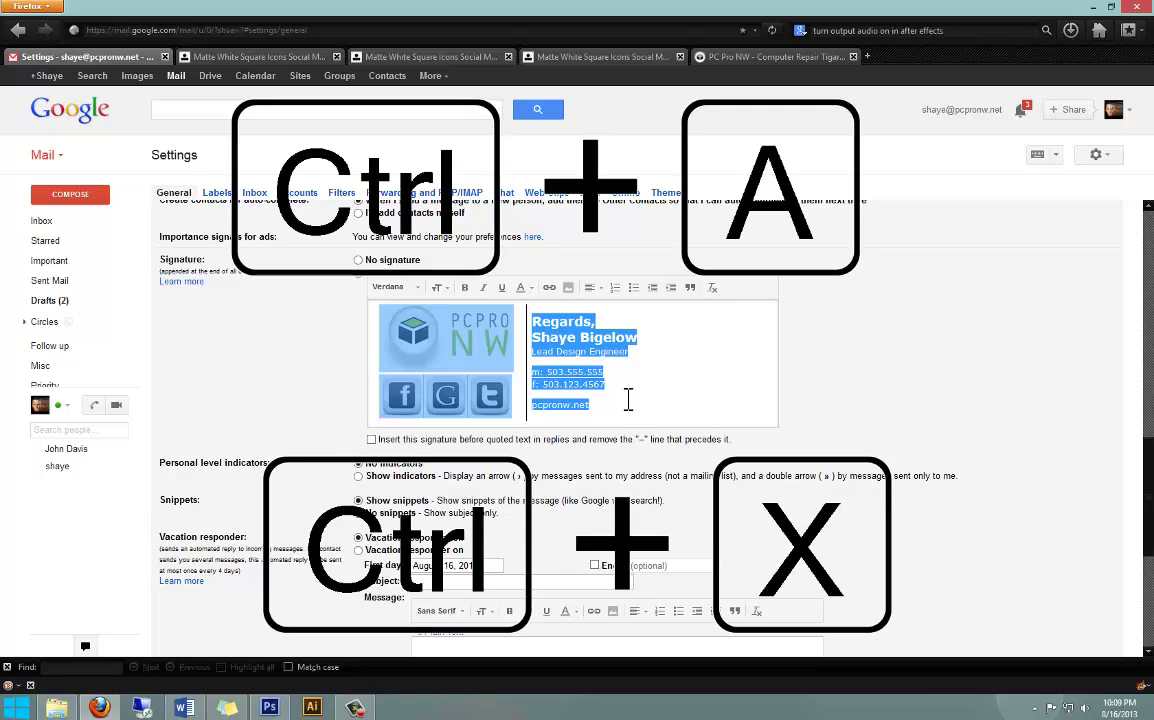
key(ctrl+x)
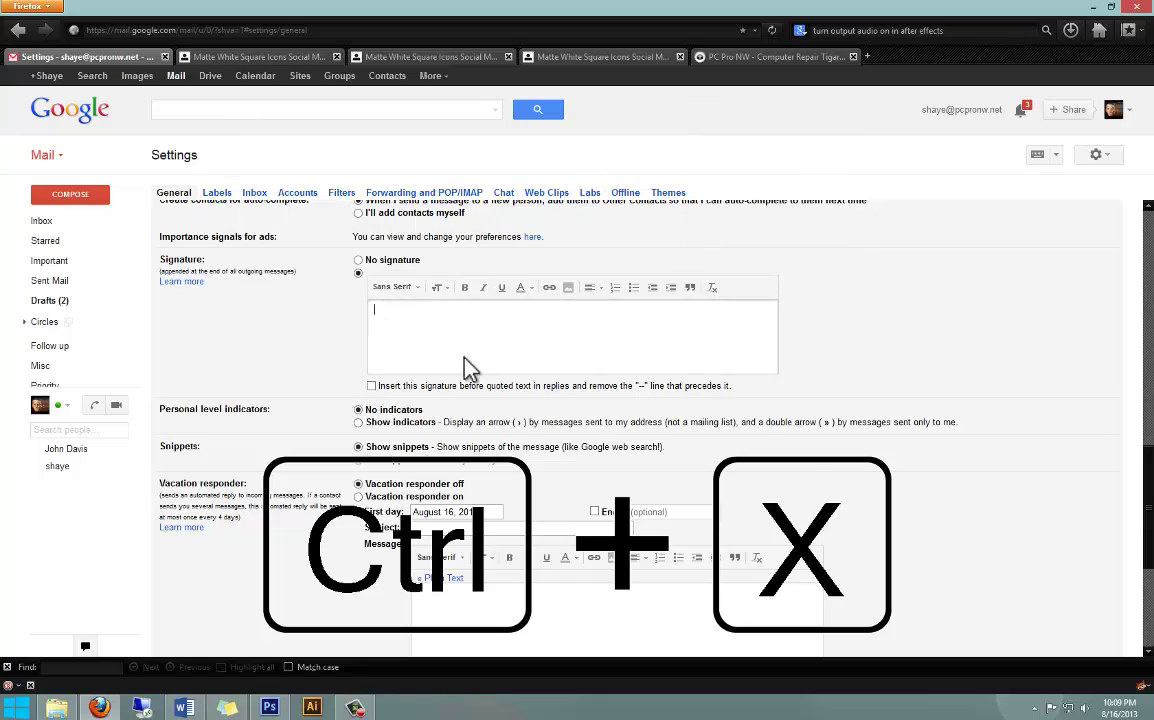
Step: Paste the cut signature back into the signature box and save the settings
key(ctrl+v)
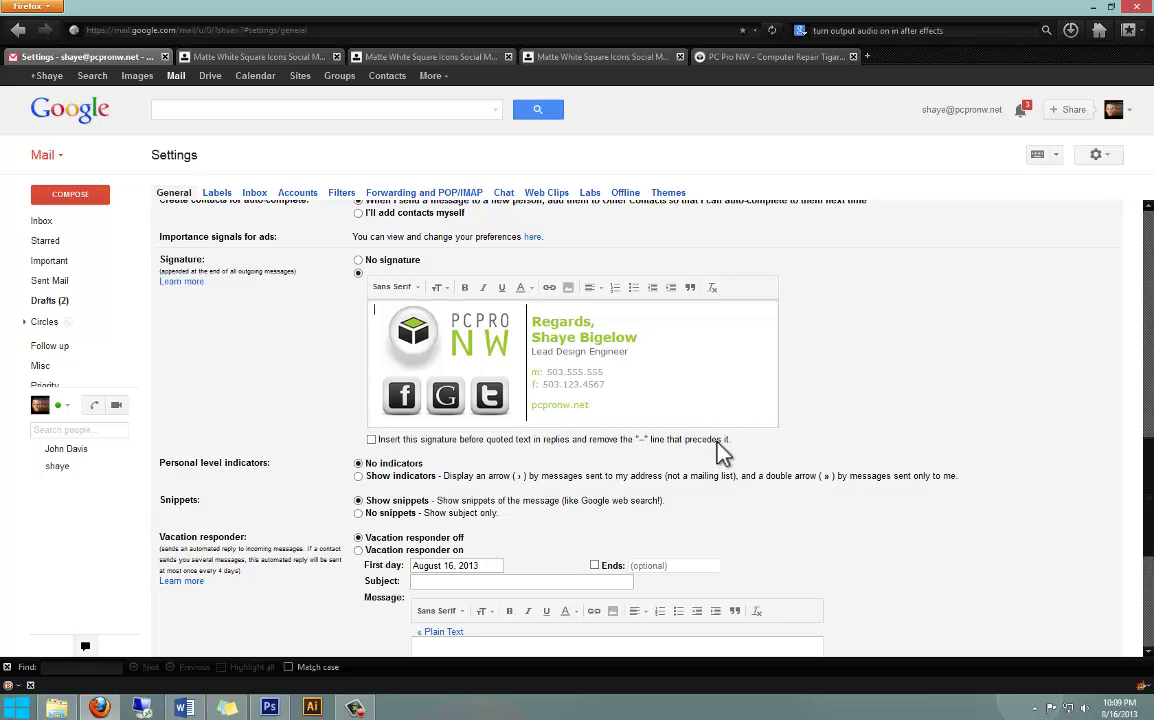
scroll(950, 432, down, 5)
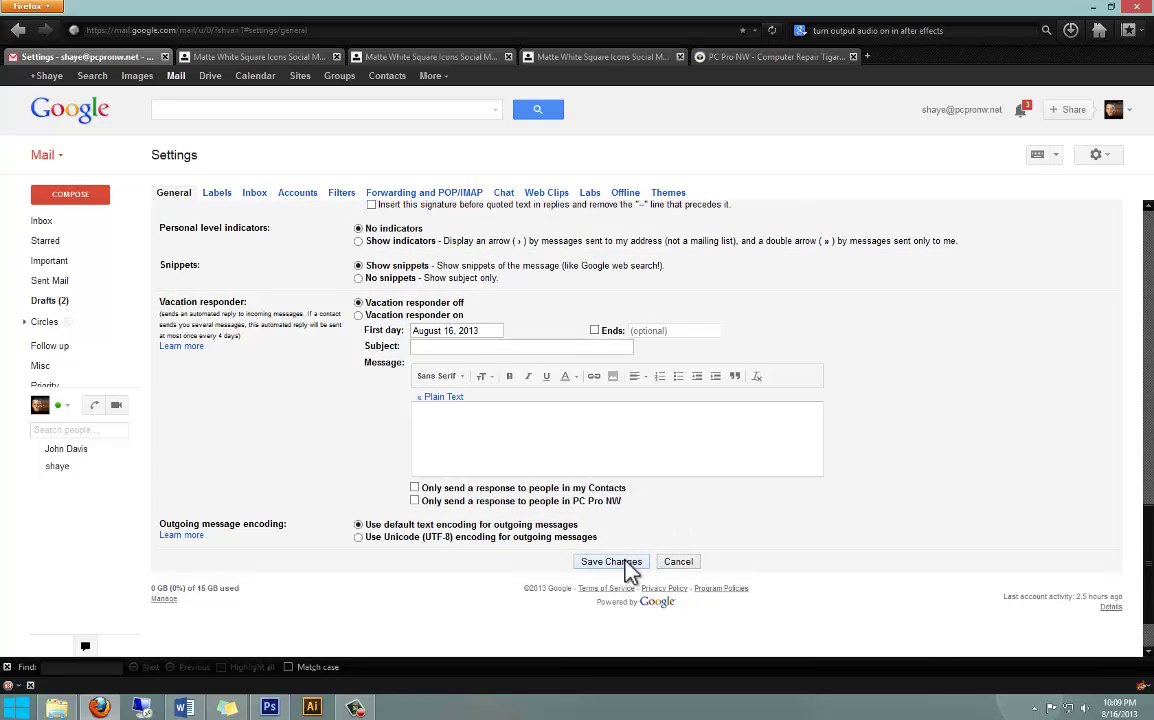
click(622, 562)
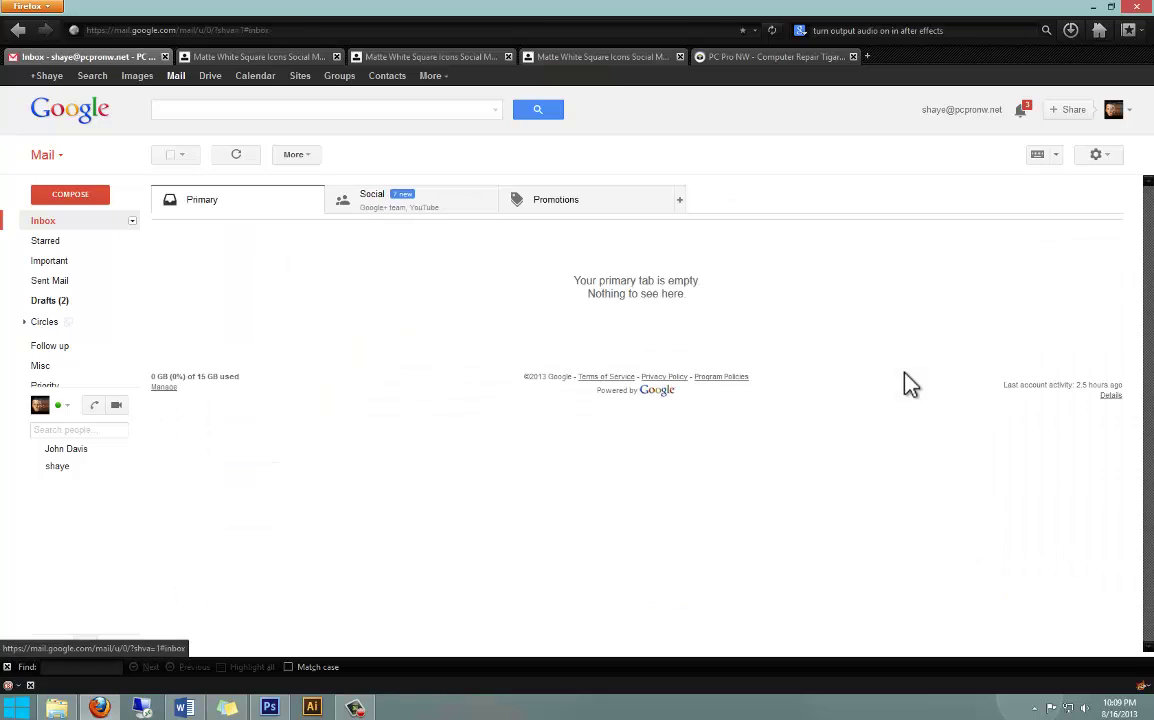
Step: Open a new message to check the signature in it, and close the message
click(66, 194)
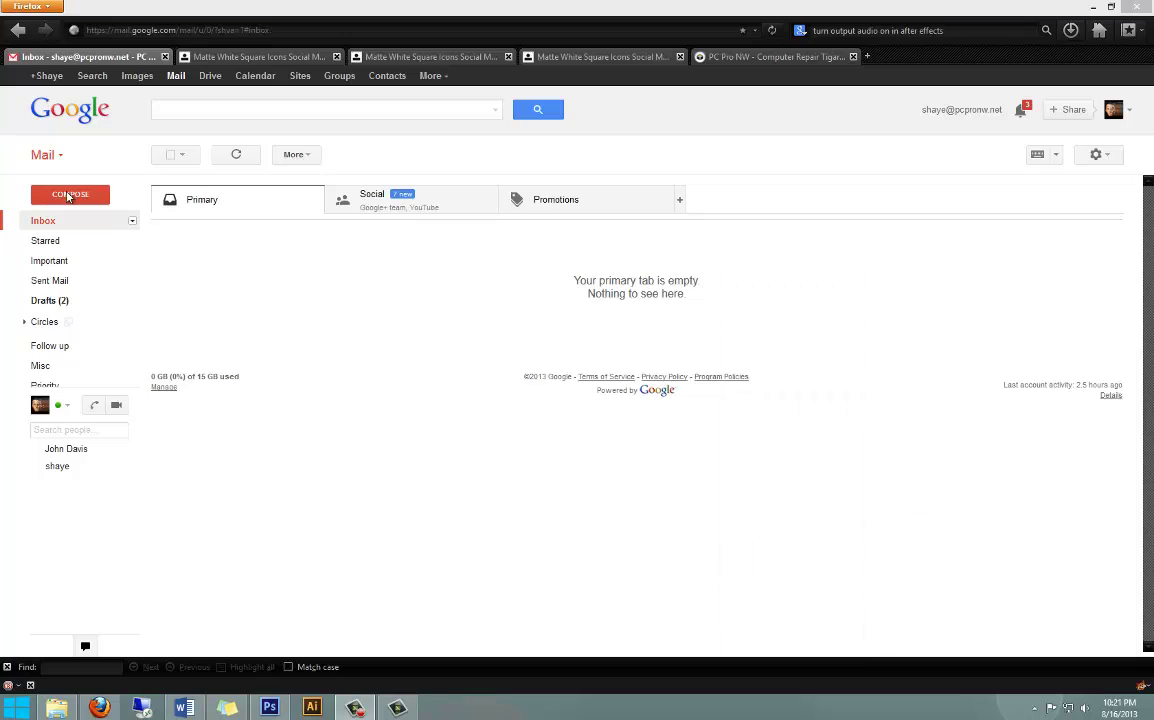
click(66, 194)
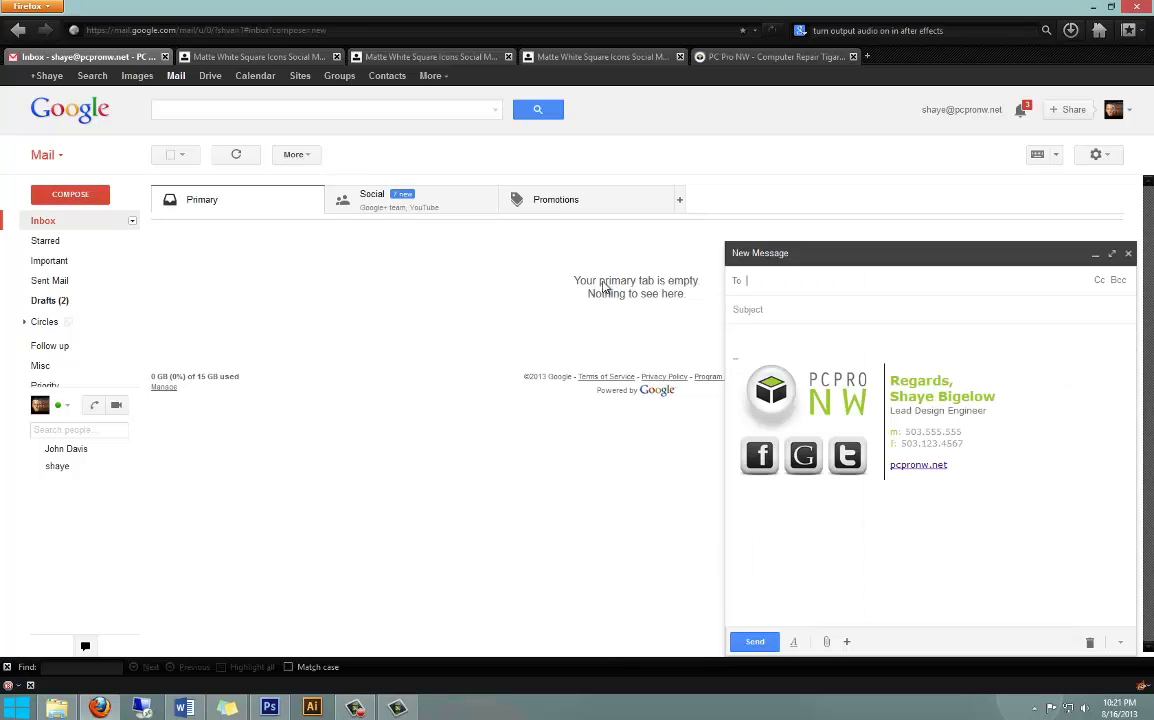
click(738, 289)
click(1128, 253)
Step: Reopen the general mail settings and remove the hyperlink from the pcpronw.net text in the signature
click(1097, 154)
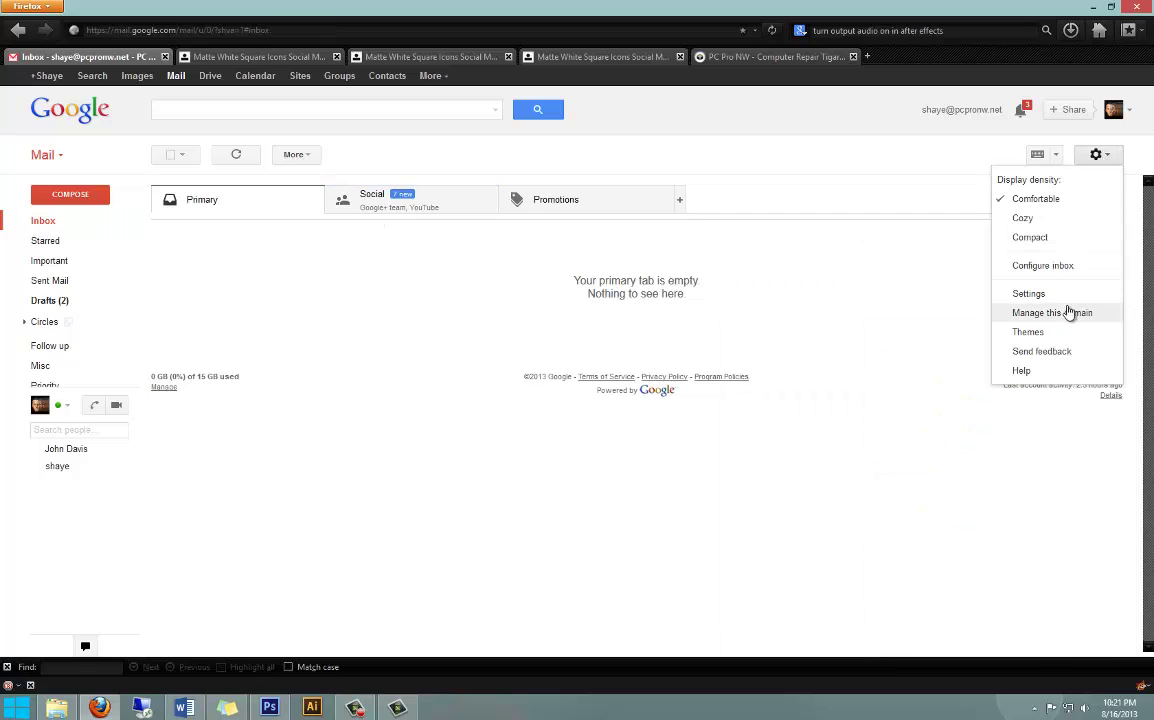
click(1023, 297)
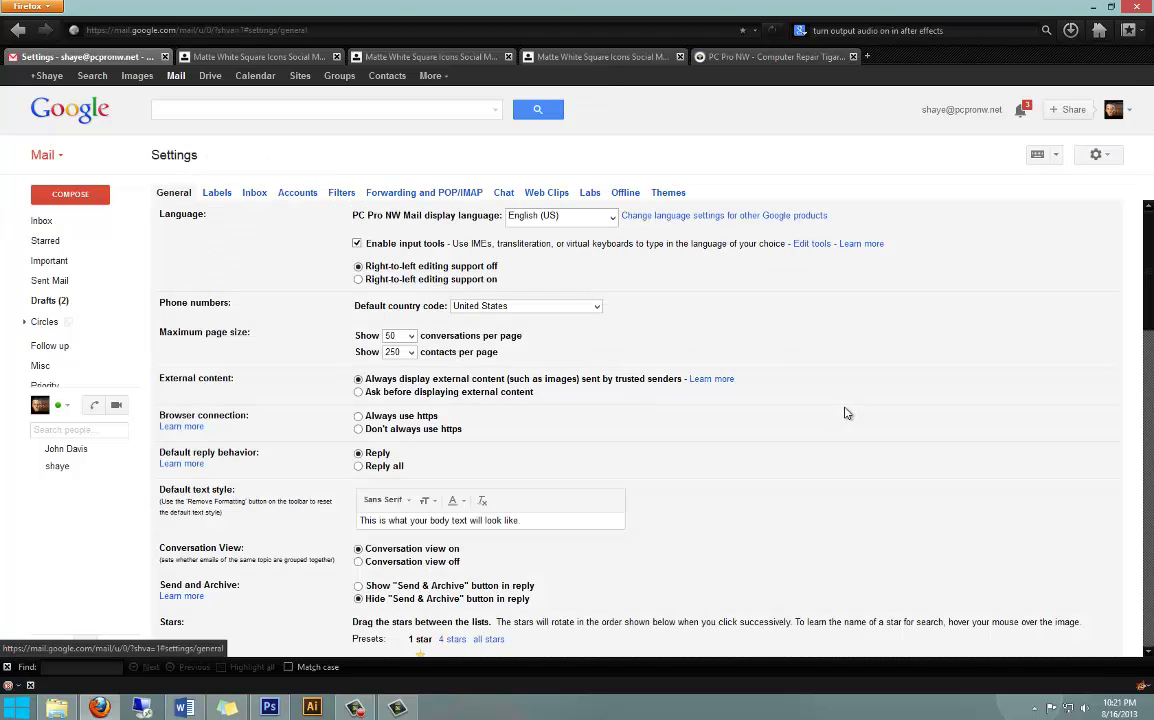
scroll(799, 478, down, 8)
scroll(772, 466, down, 1)
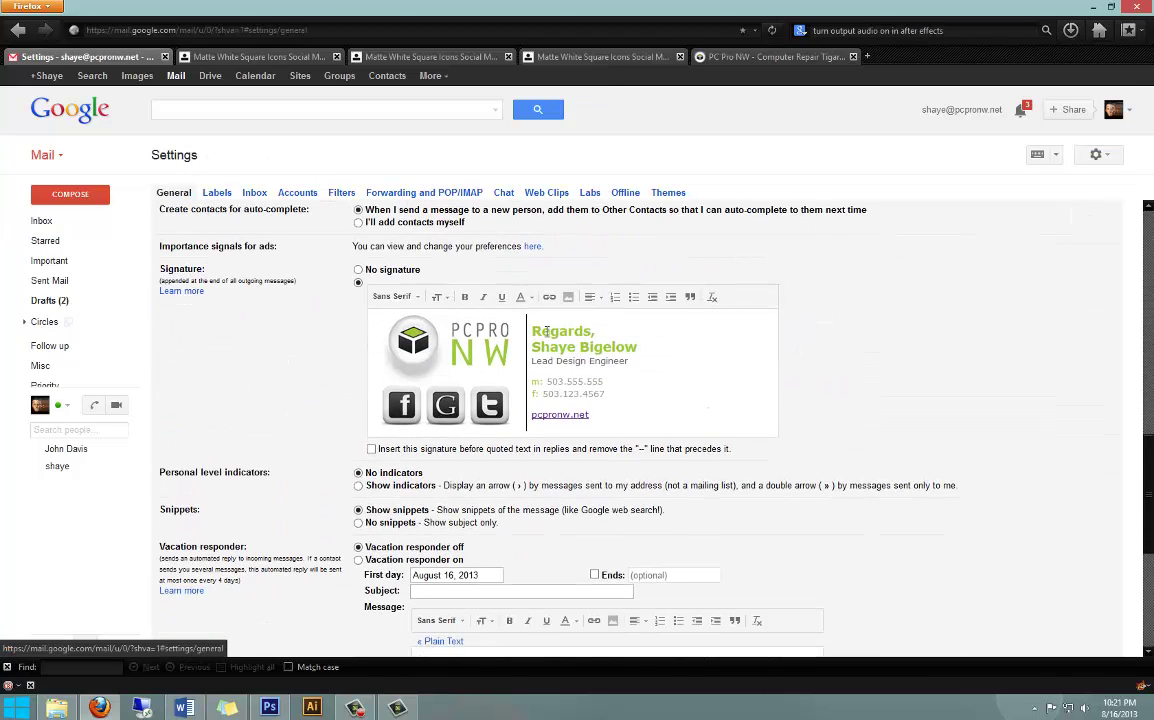
click(582, 395)
key(BackSpace)
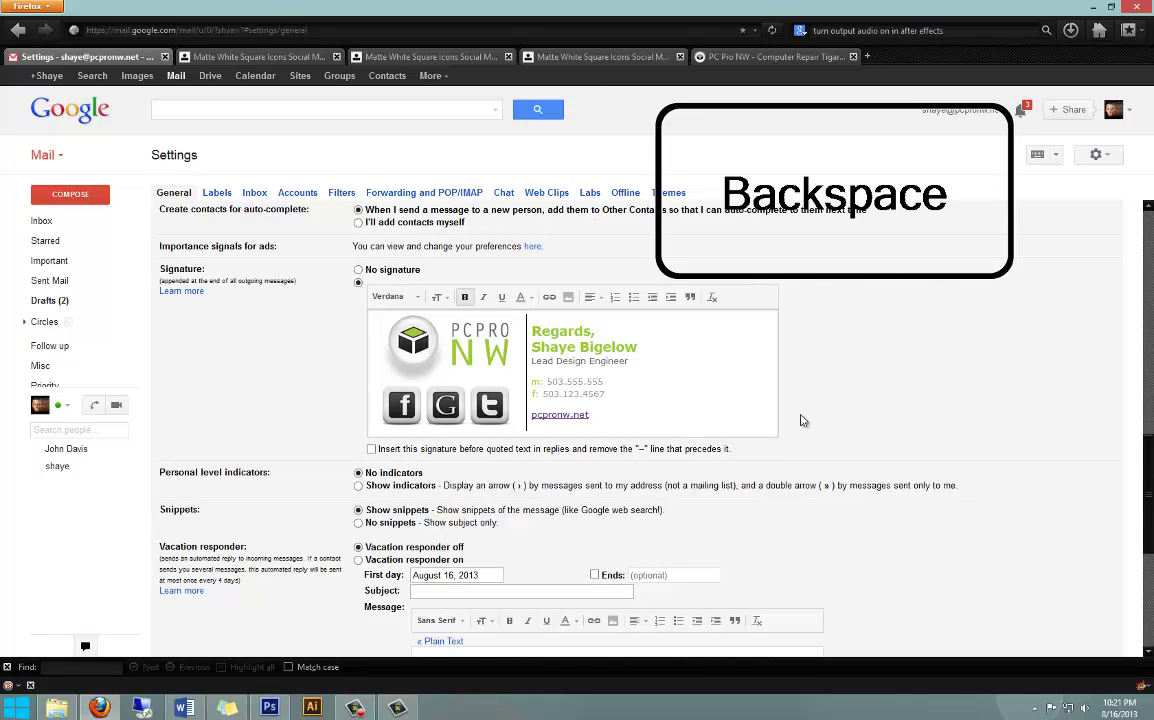
click(605, 416)
drag(596, 415, 520, 415)
scroll(802, 464, down, 3)
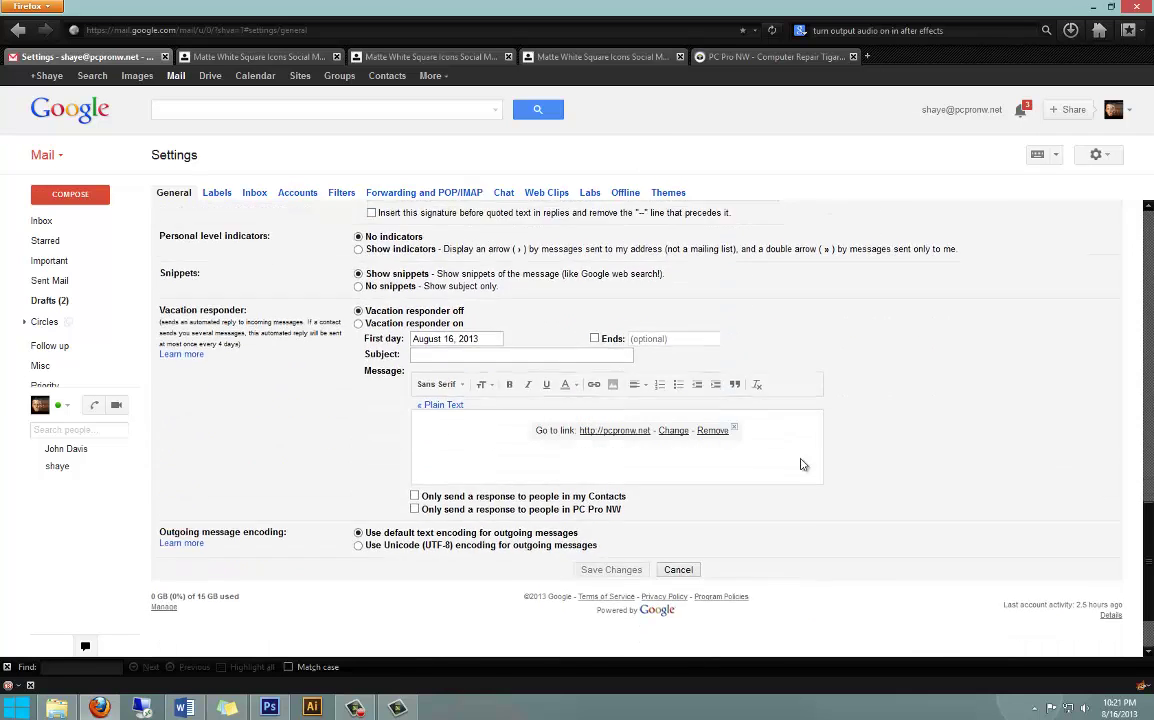
scroll(540, 446, up, 3)
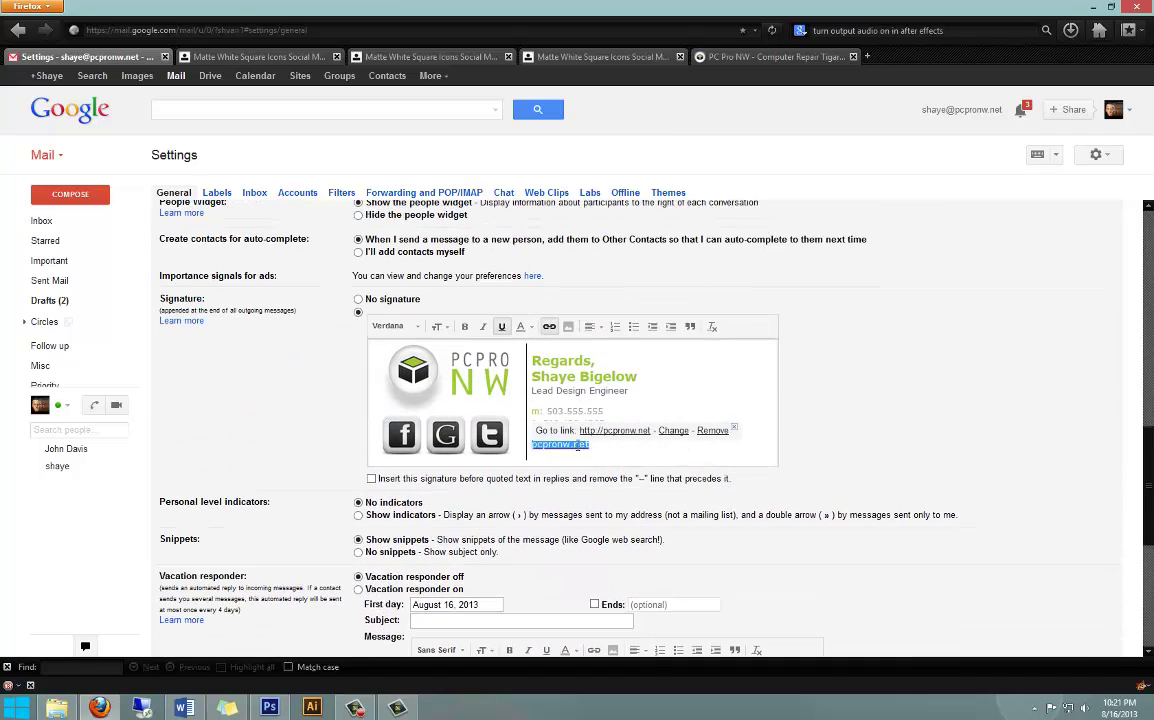
click(713, 431)
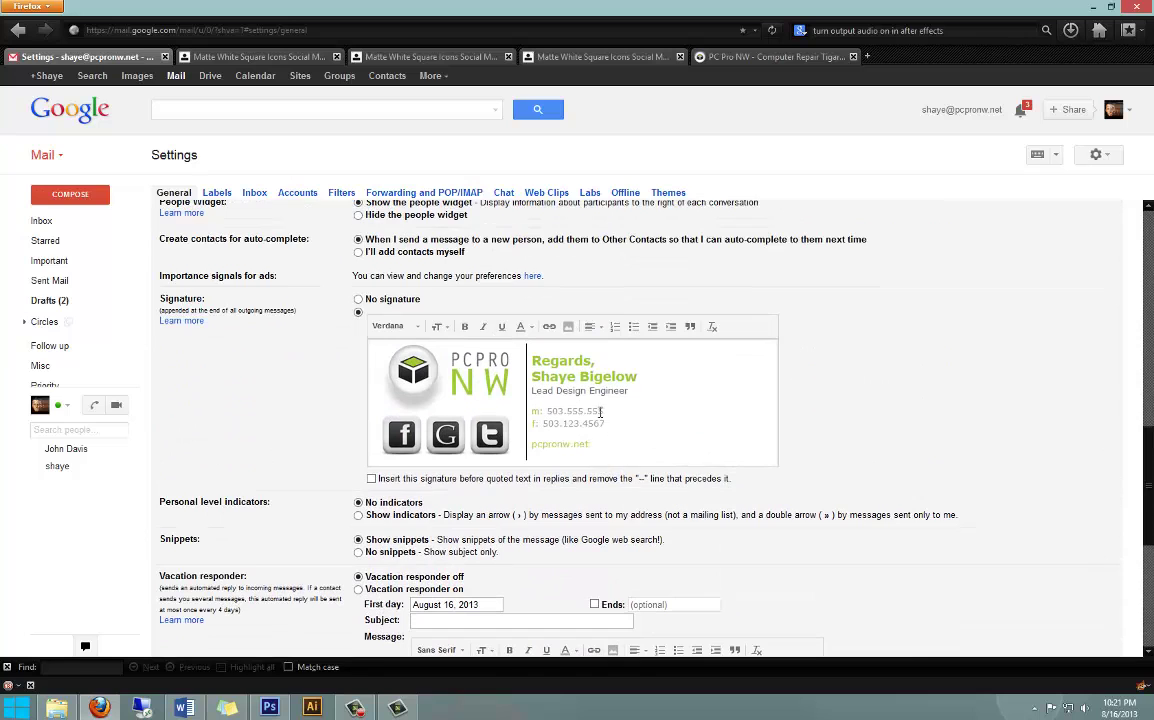
Step: Save the changed signature settings and open a new message to check how the web address looks
scroll(804, 453, down, 5)
click(580, 482)
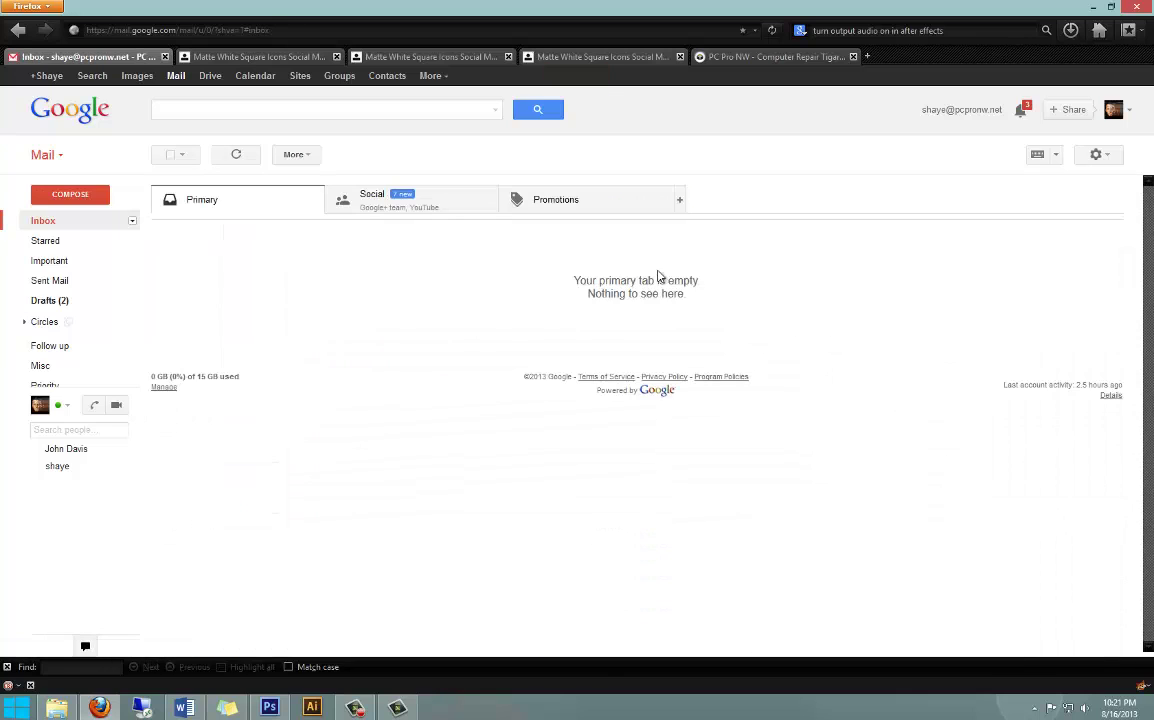
click(80, 194)
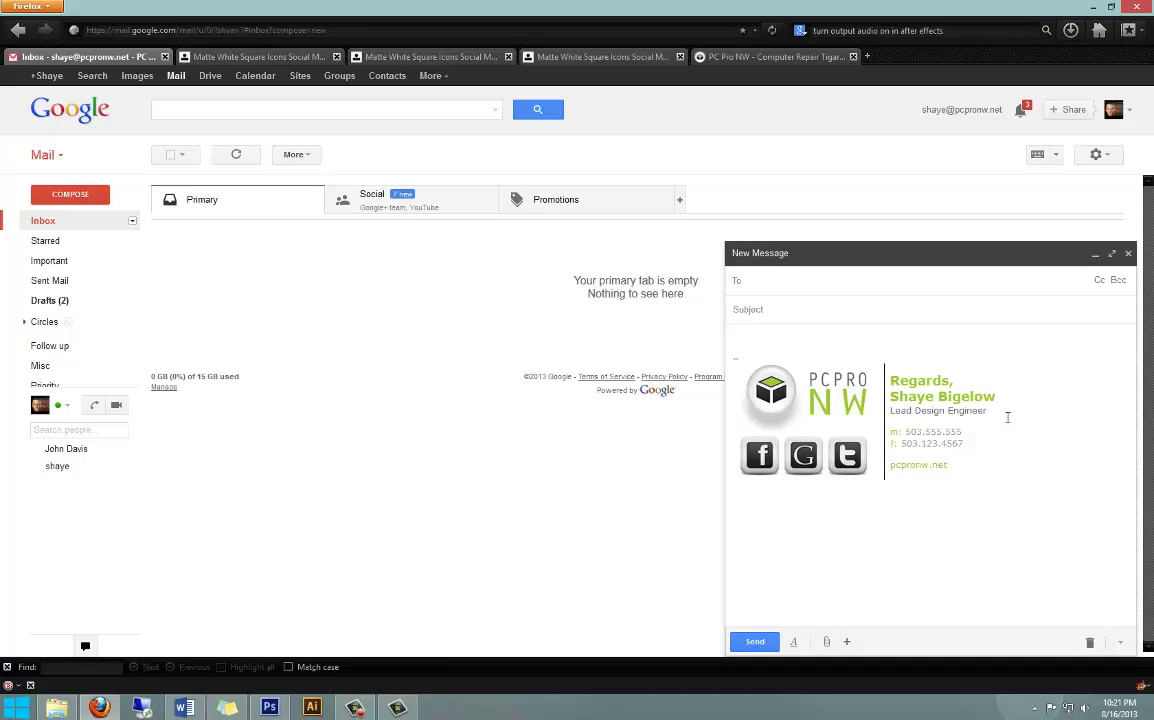